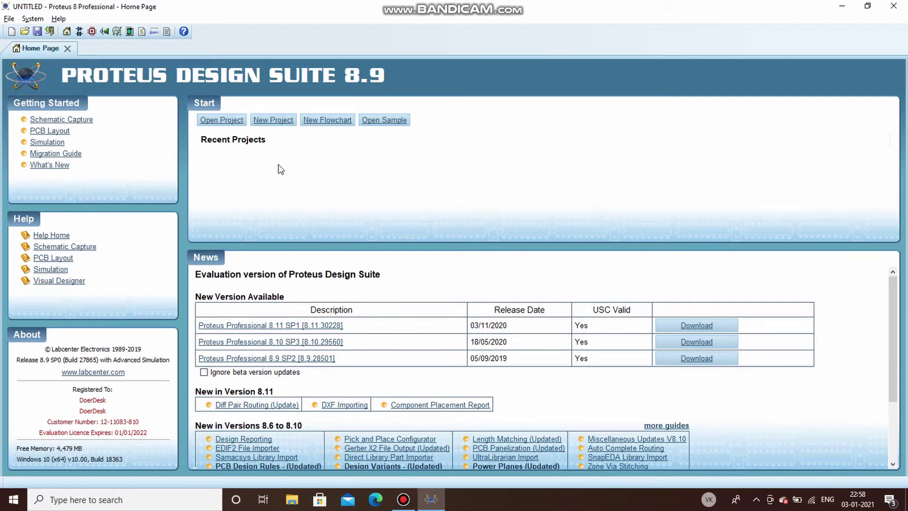
- Start a new project and name it Proteusfirst
left_click(279, 121)
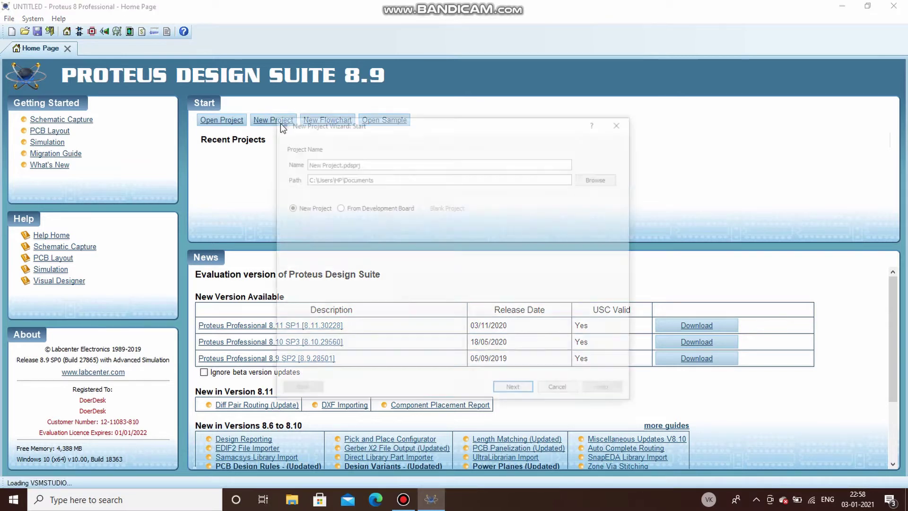
left_click(340, 162)
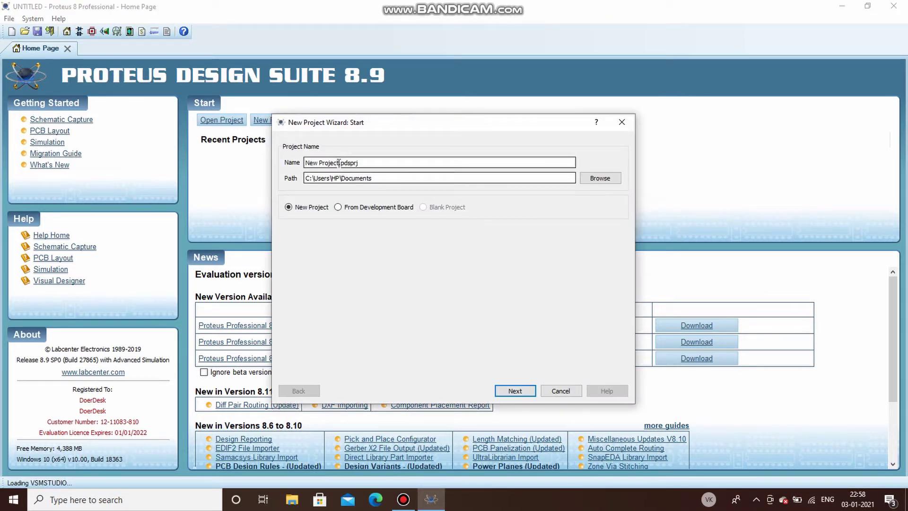
key("BackSpace")
key("BackSpace")
key("BackSpace")
key("BackSpace")
key("BackSpace")
key("BackSpace")
key("BackSpace")
key("BackSpace")
key("BackSpace")
key("BackSpace")
key("BackSpace")
type("Froteusfirst")
- Accept the default schematic template, skip PCB and firmware, and finish the wizard
left_click(513, 391)
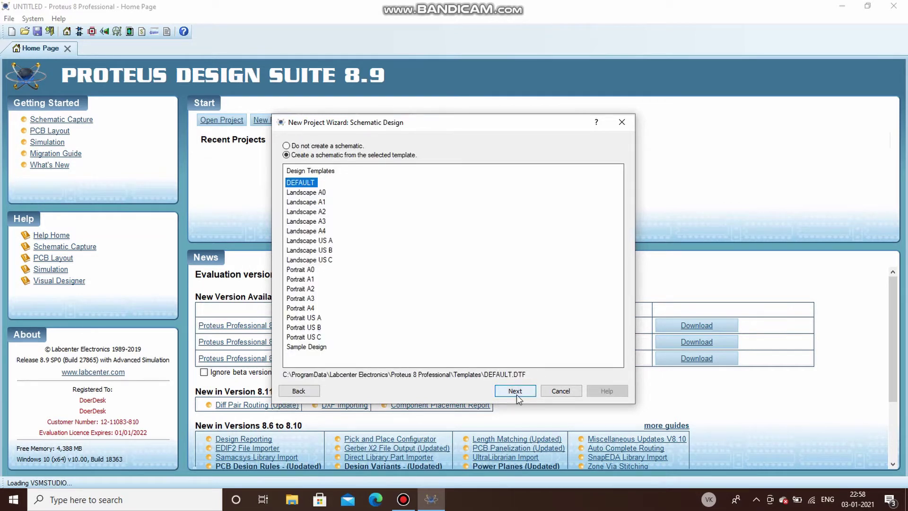
left_click(516, 394)
left_click(516, 390)
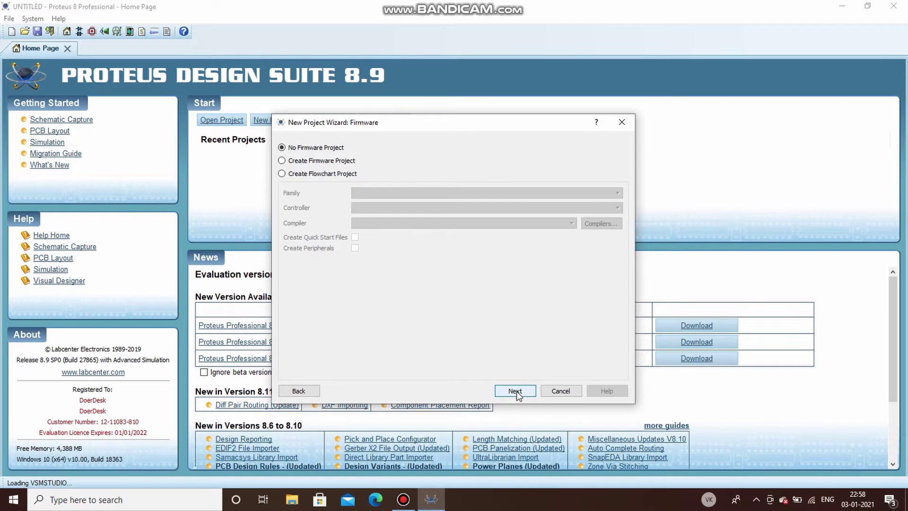
left_click(516, 390)
left_click(517, 390)
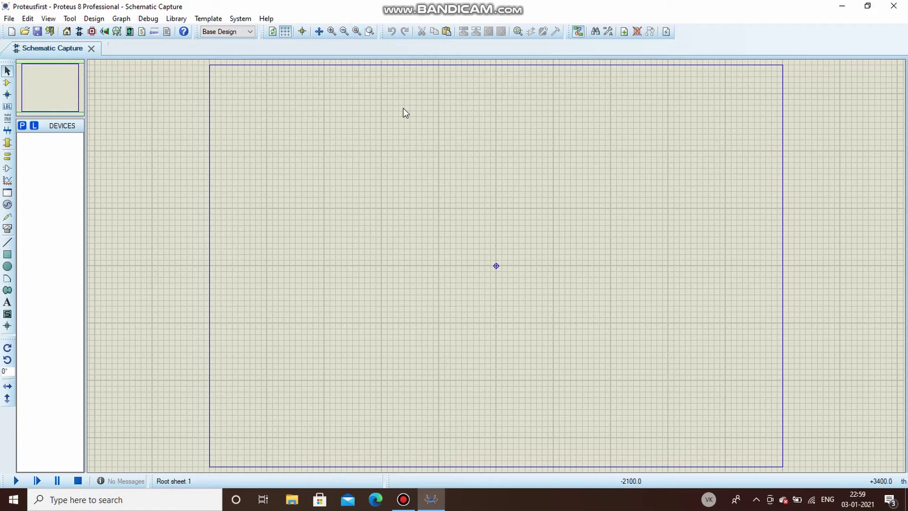
- Try zoom in, zoom out, entire-sheet view and zoom-to-area, ending zoomed out
left_click(331, 32)
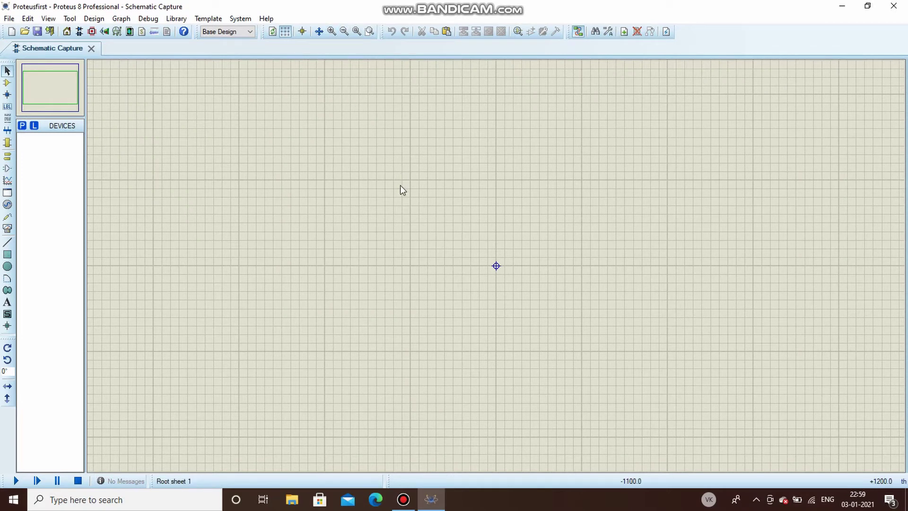
left_click(342, 32)
left_click(358, 31)
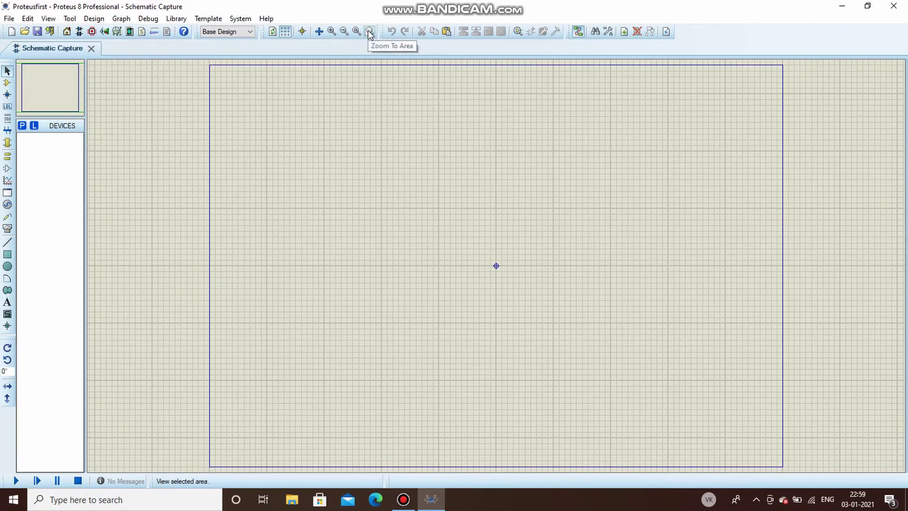
left_click(369, 32)
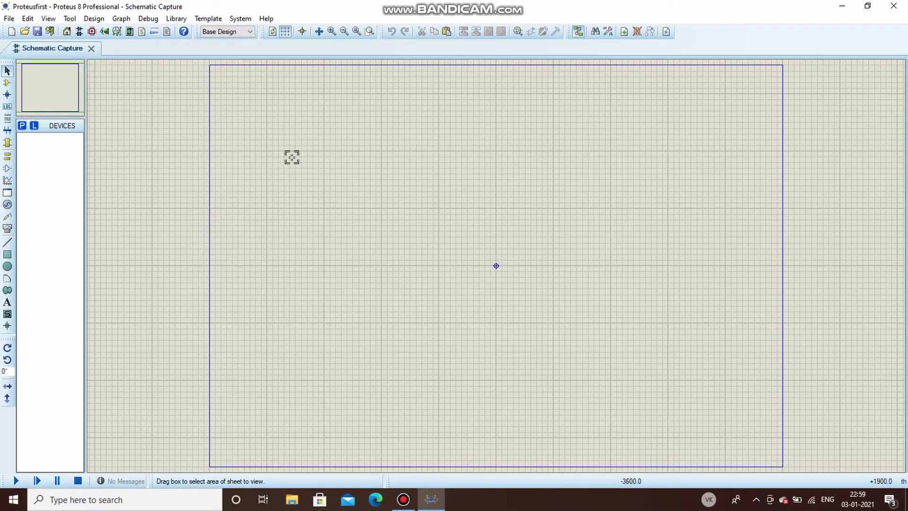
left_click_drag(290, 157, 725, 405)
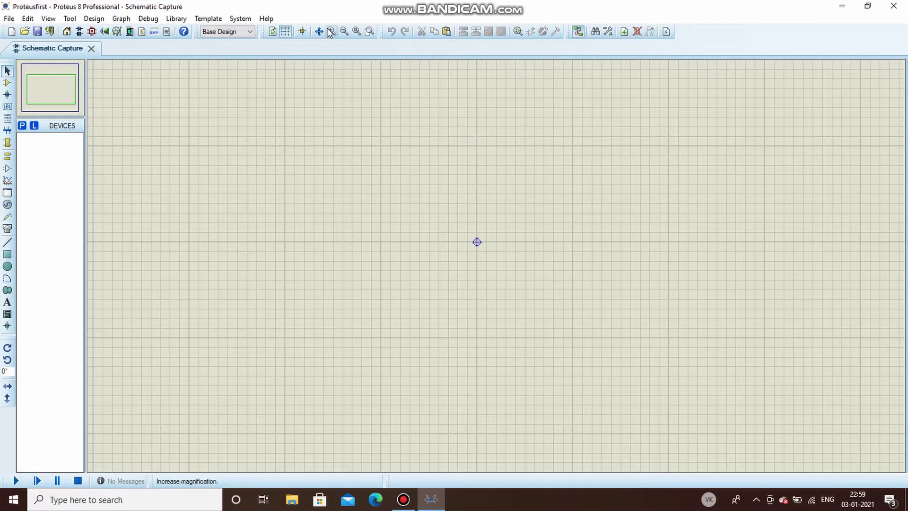
left_click(343, 32)
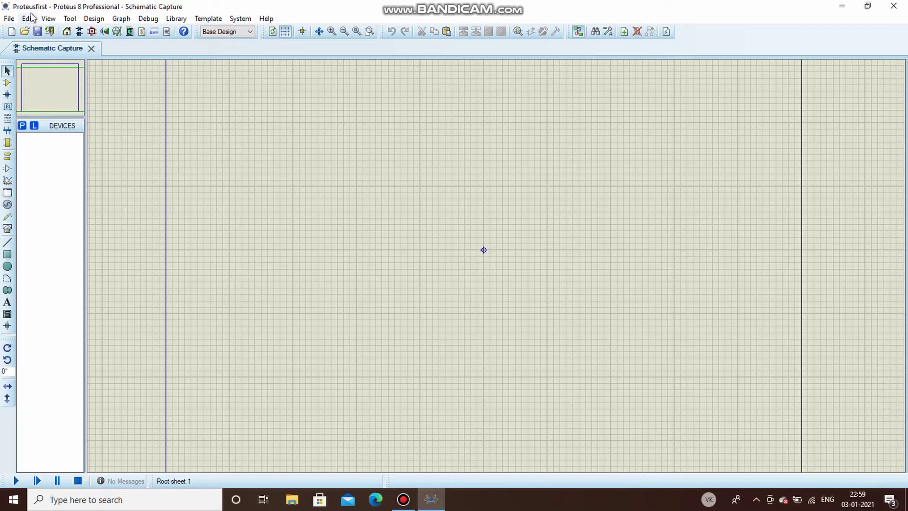
left_click(44, 20)
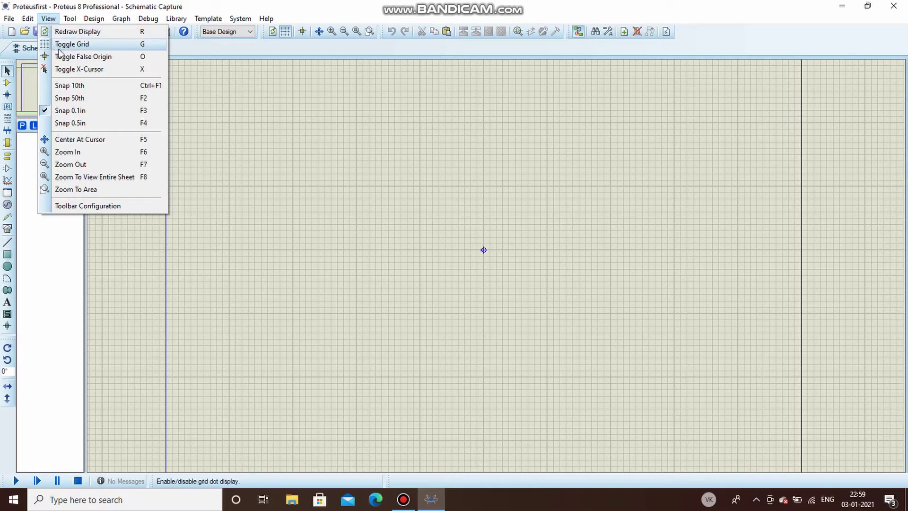
left_click(77, 126)
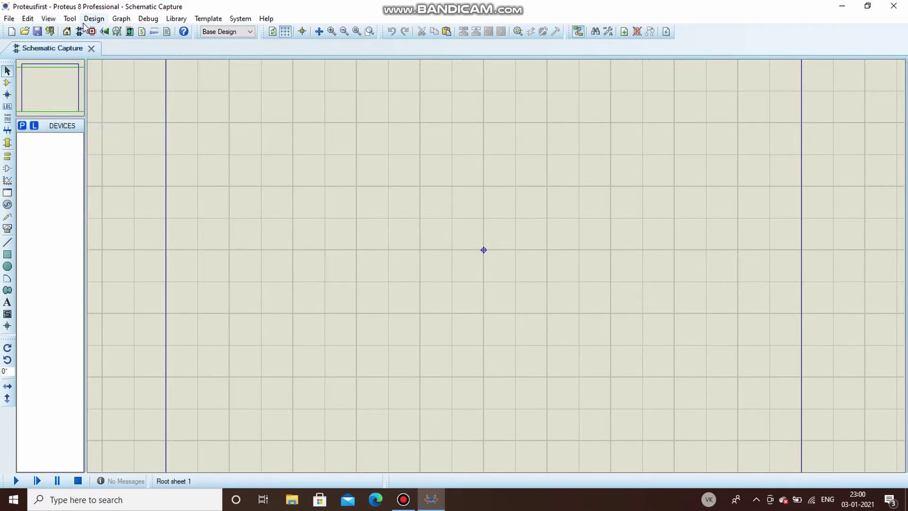
left_click(48, 18)
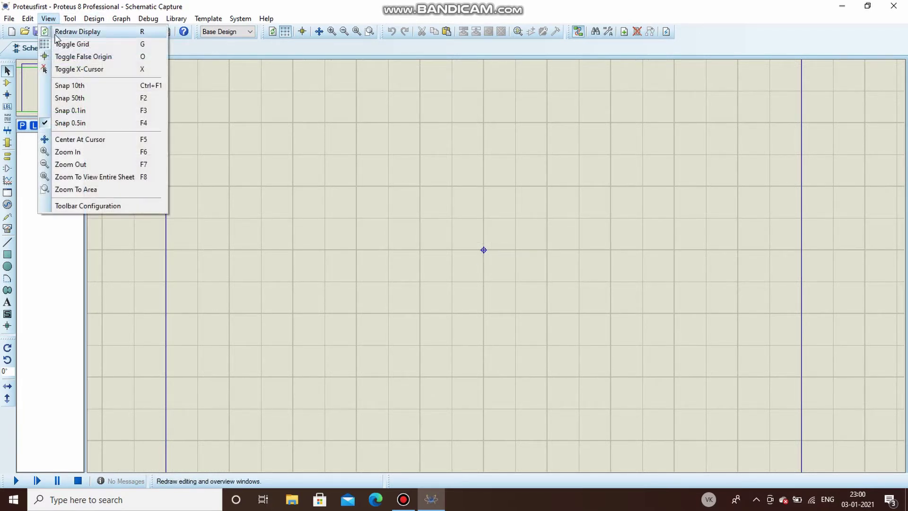
left_click(84, 110)
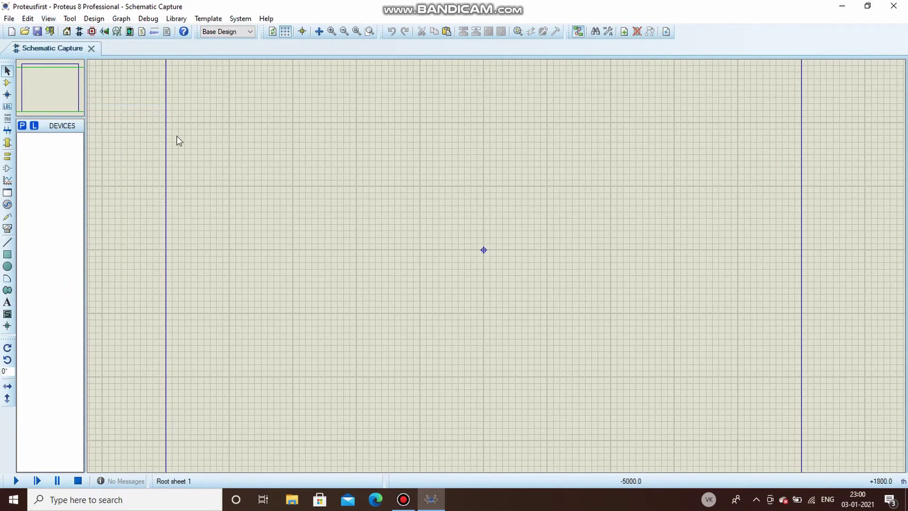
- Switch from Selection mode to Component Mode
left_click(7, 71)
left_click(7, 85)
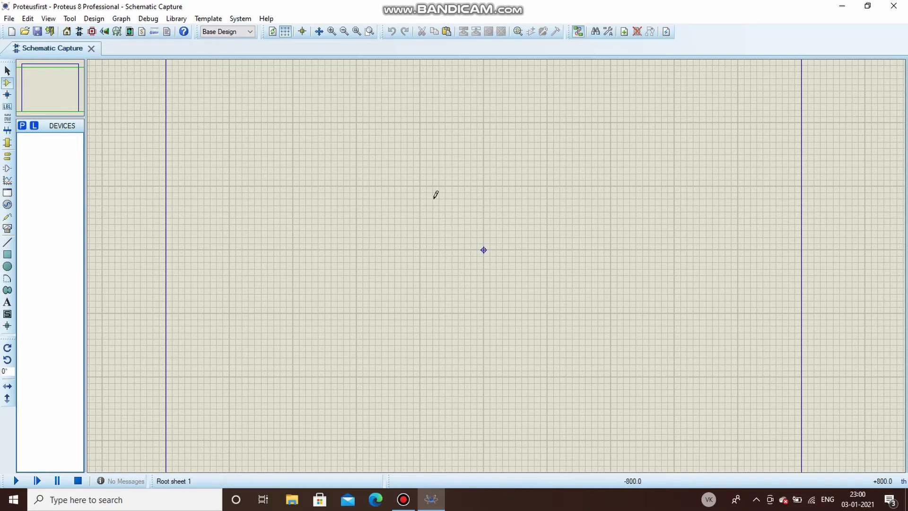
- Search Pick Devices for 'res' and add the generic RES resistor
double_click(60, 148)
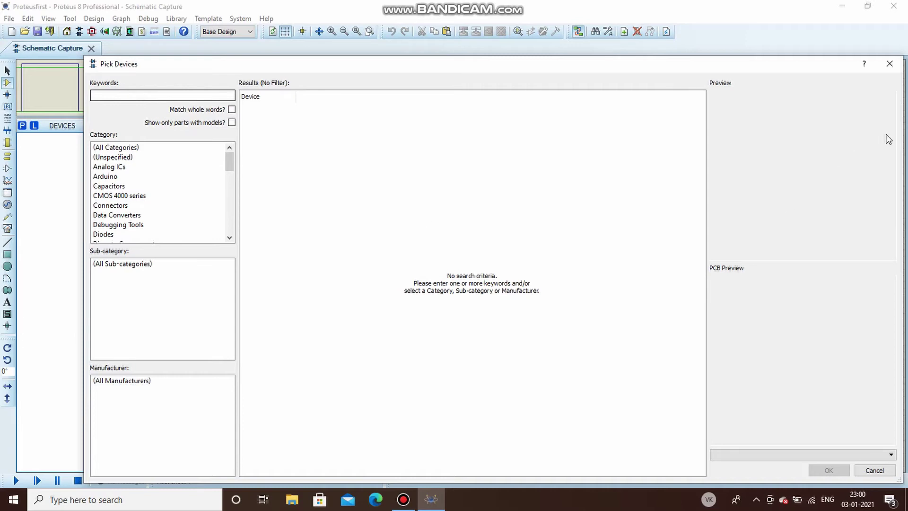
left_click(889, 63)
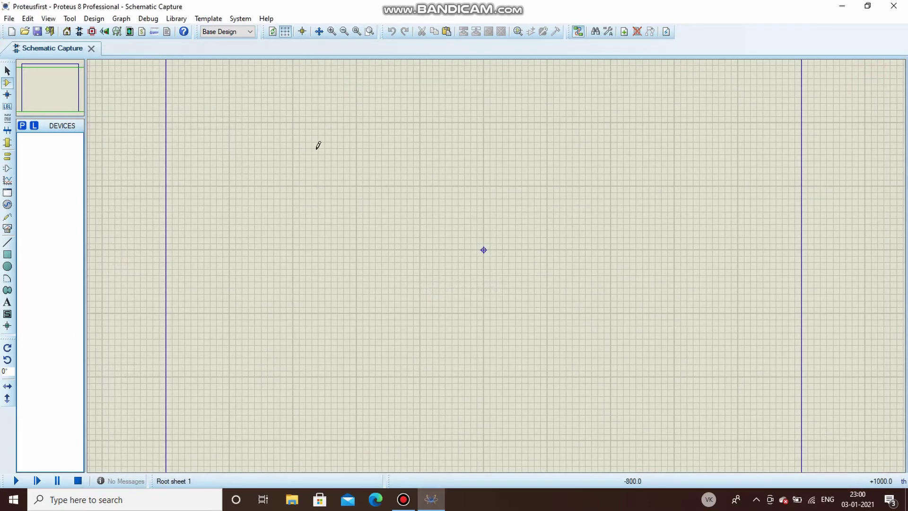
left_click(18, 127)
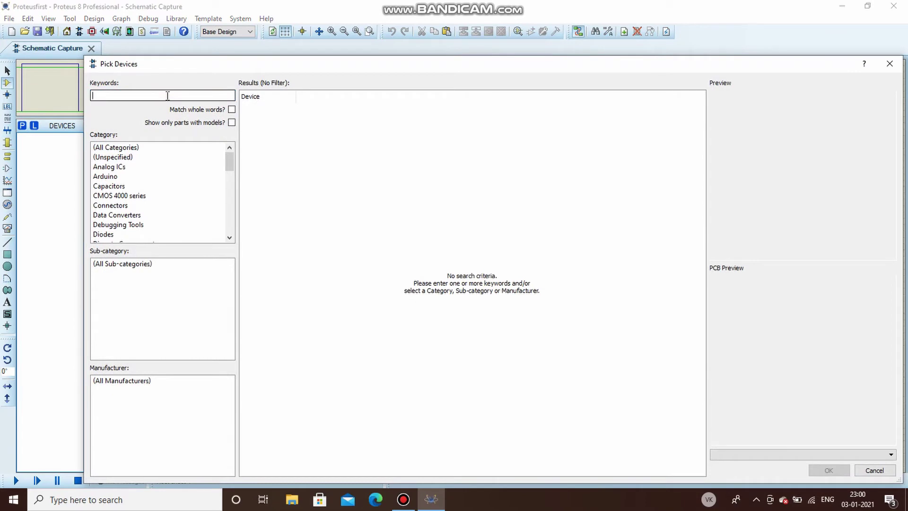
type("res")
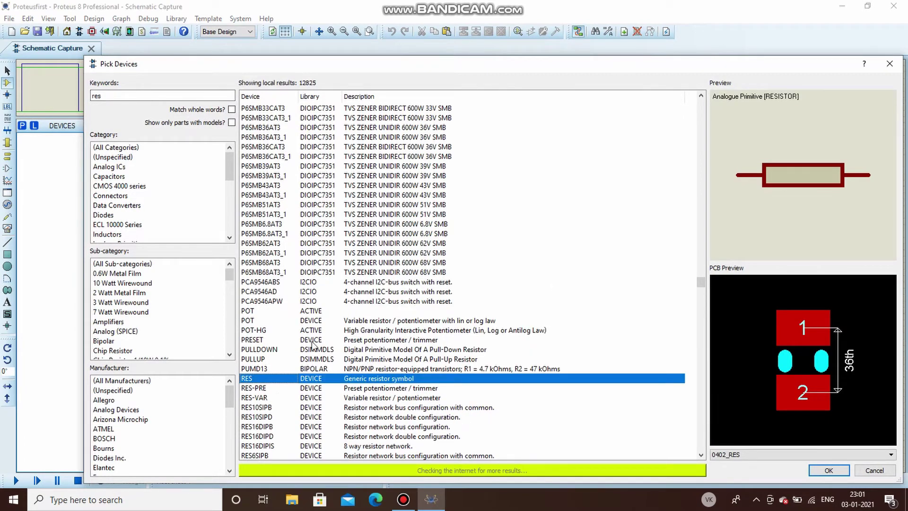
left_click(362, 176)
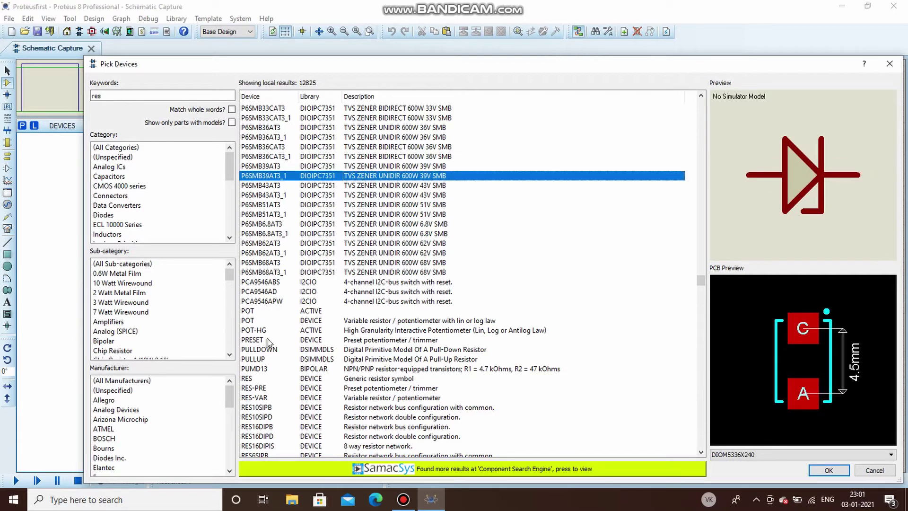
left_click(316, 379)
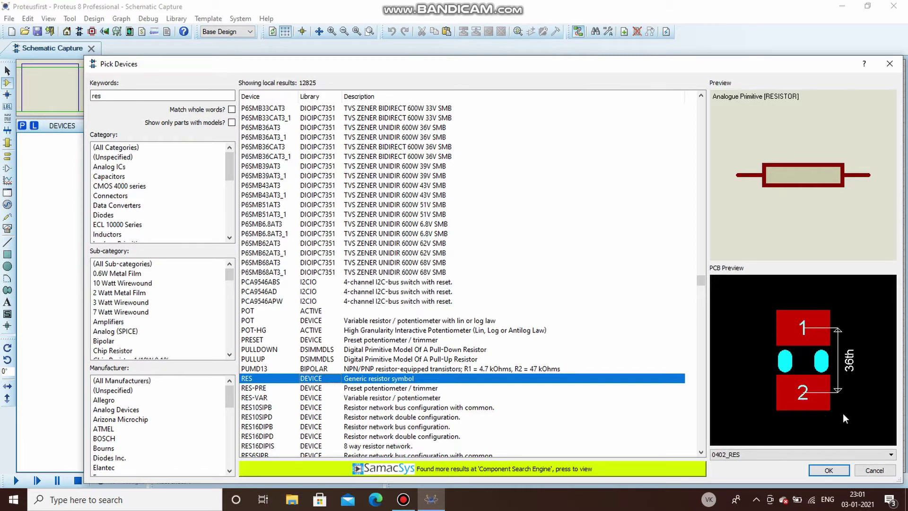
left_click(829, 470)
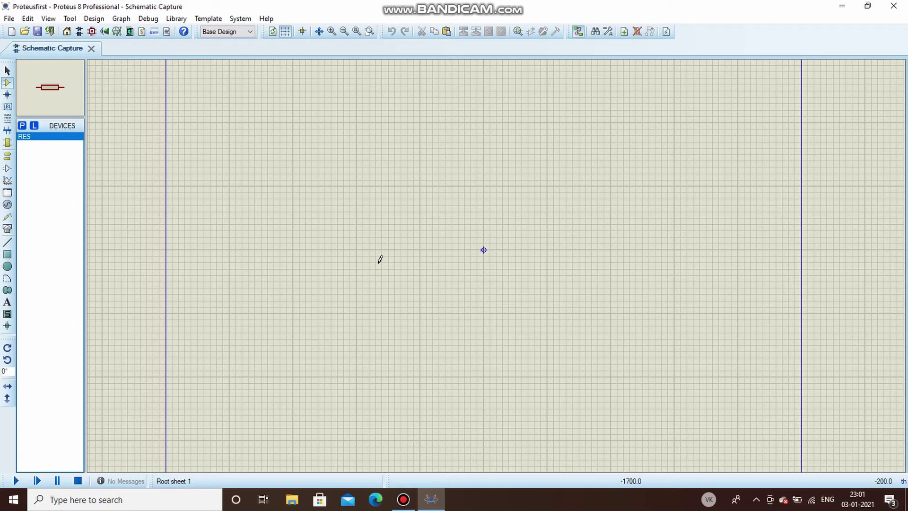
- Search 'capacit' in Pick Devices and add the CAPACITOR part
key("p")
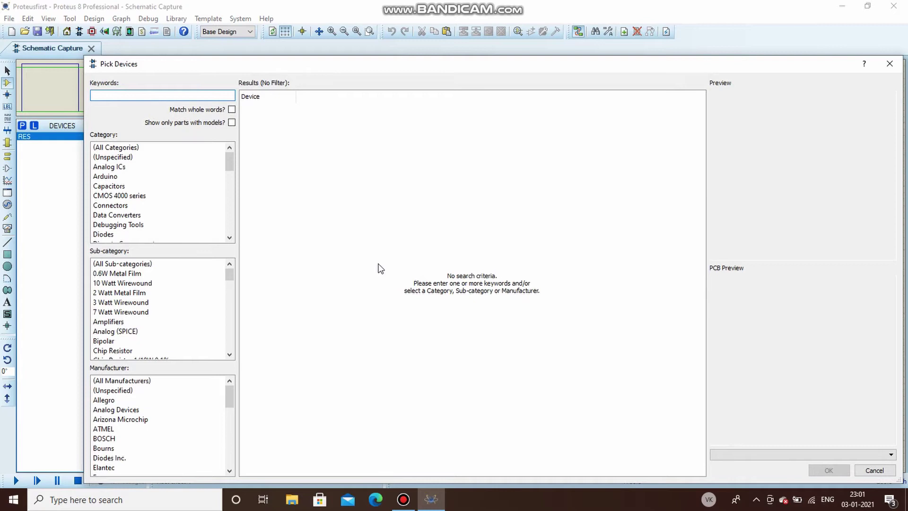
type("capacitor")
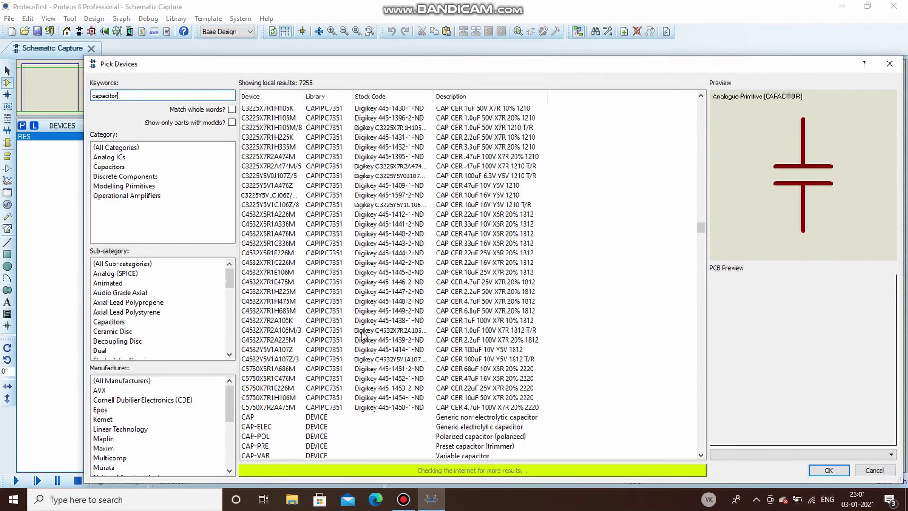
scroll(372, 364, "down", 2)
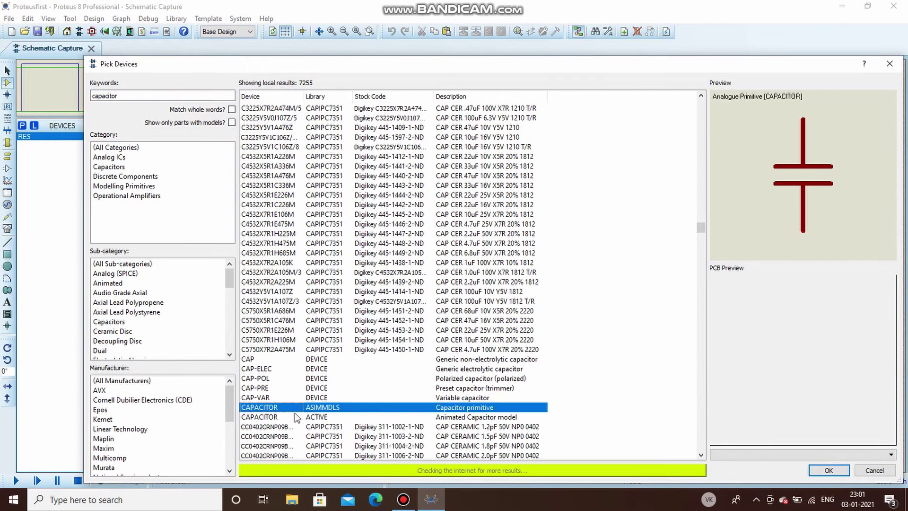
left_click(830, 470)
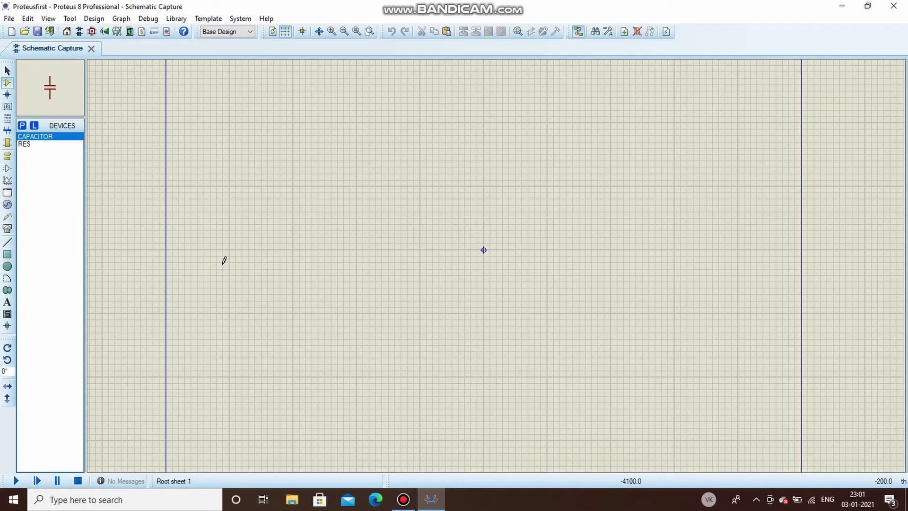
- Search 'led red' and add the LED-RED animated red LED
key("p")
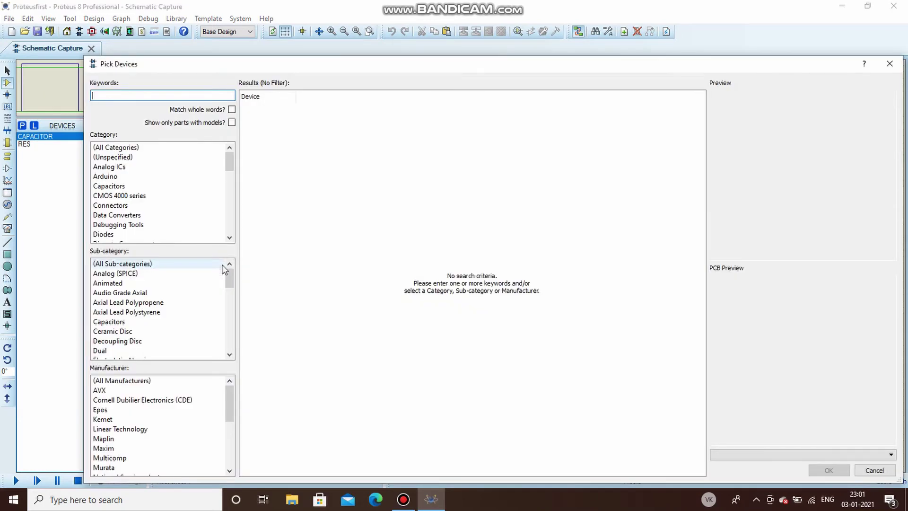
type("led")
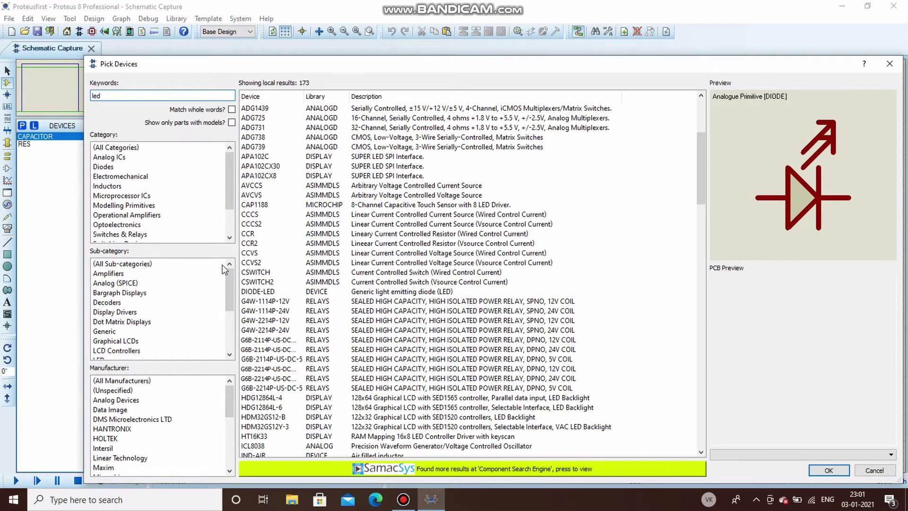
type("red")
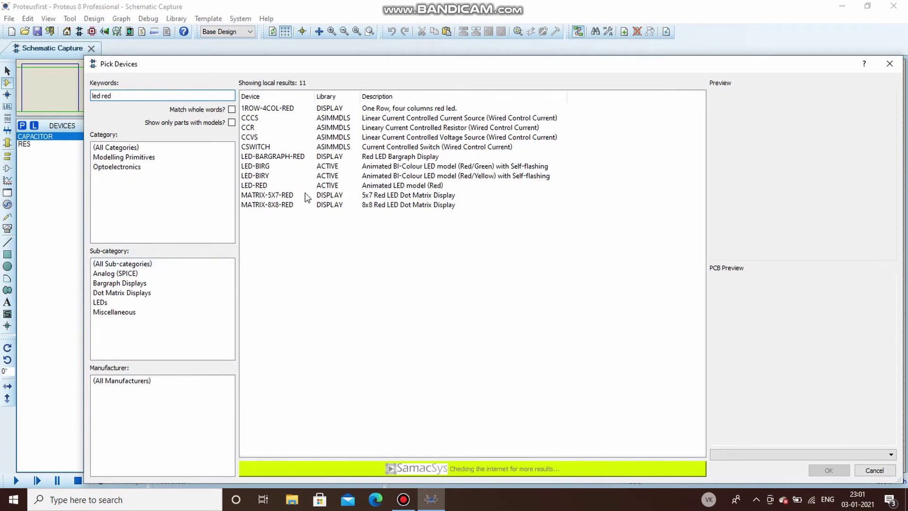
left_click(328, 187)
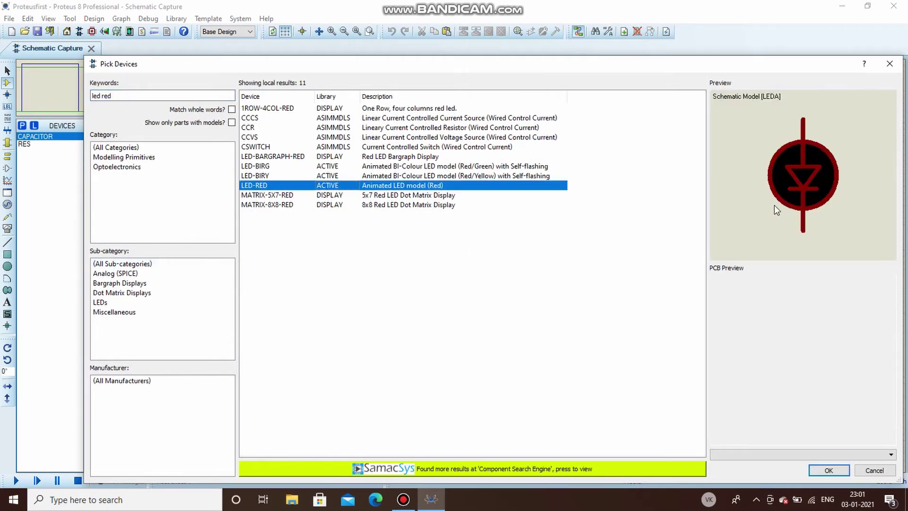
left_click(829, 471)
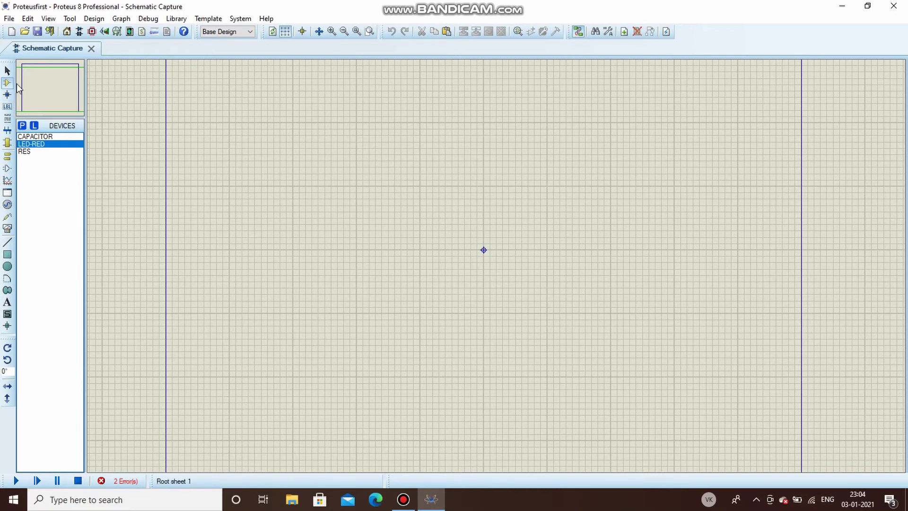
- Place the 10k resistor R1 from the RES device onto the sheet
left_click(31, 152)
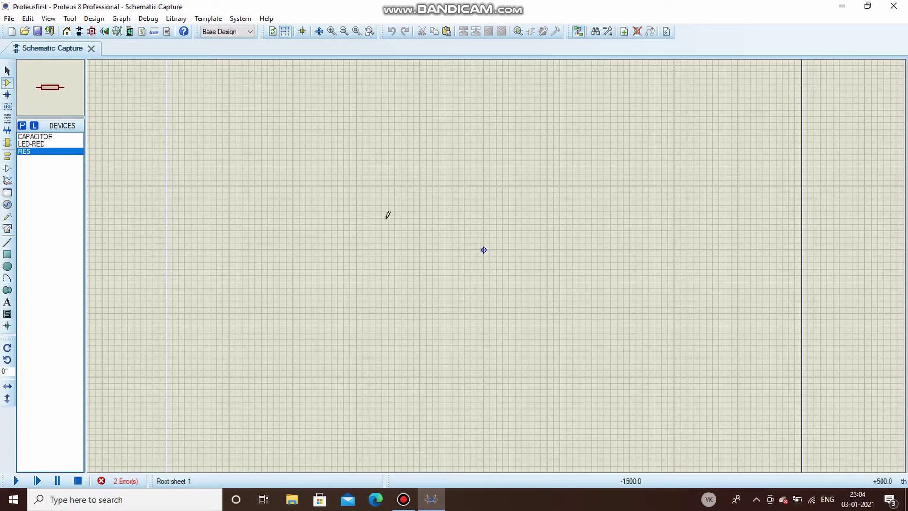
left_click(373, 211)
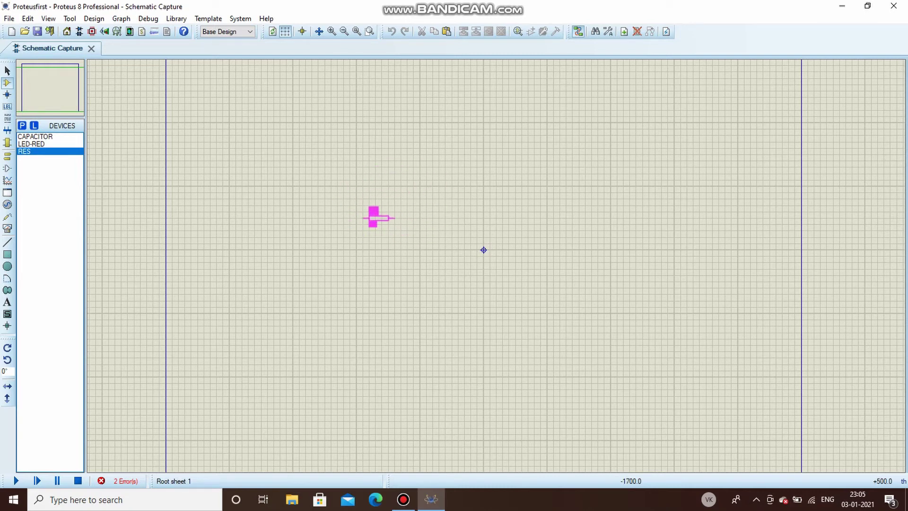
left_click(375, 218)
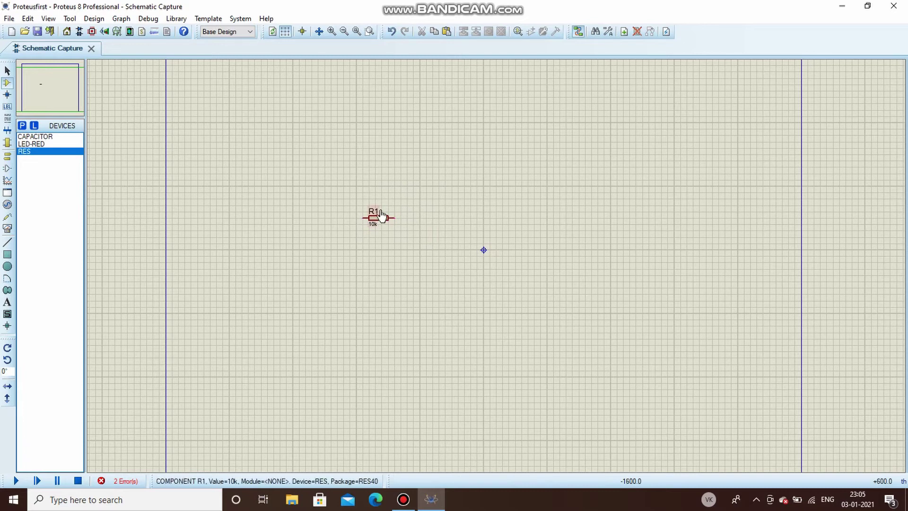
scroll(379, 227, "up", 1)
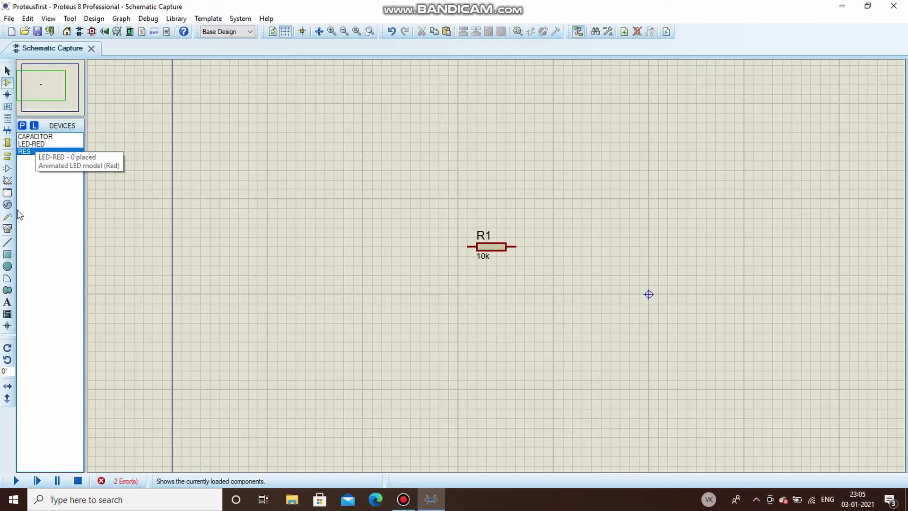
- Place red LED D1 right of R1 and rotate it anticlockwise to horizontal
left_click(38, 144)
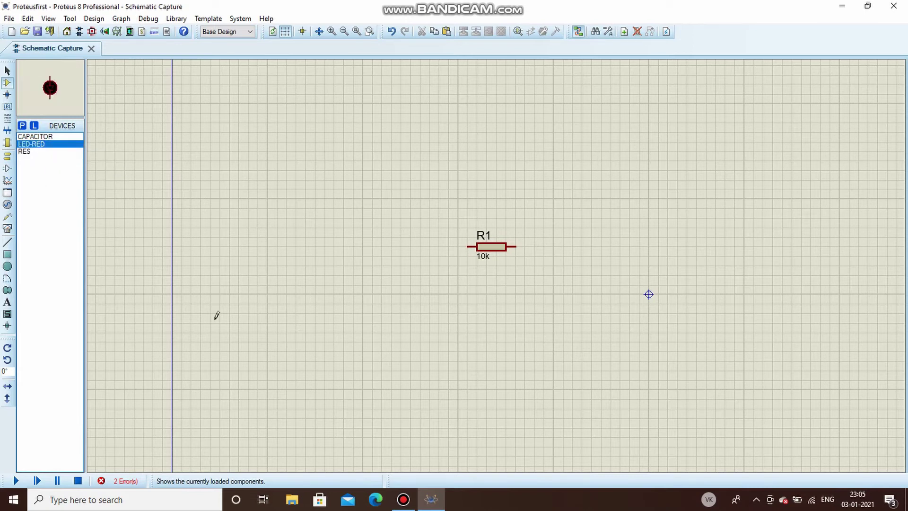
left_click(593, 246)
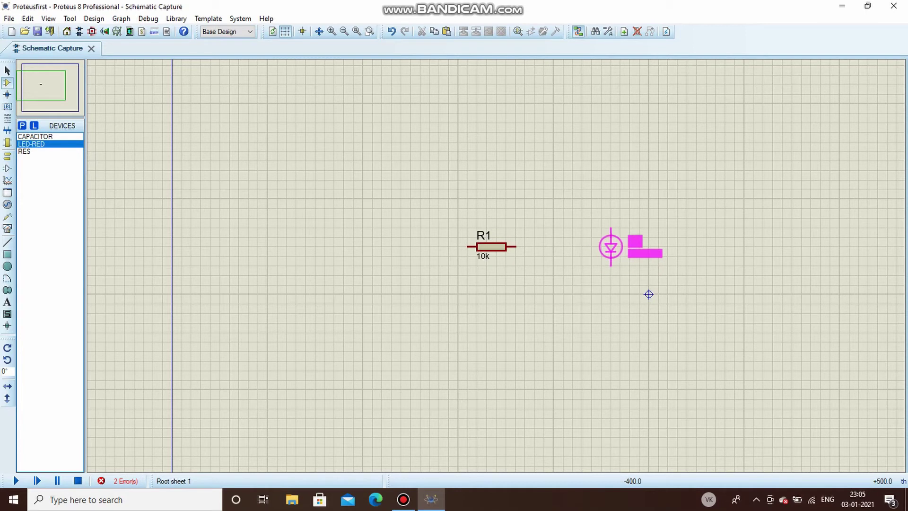
left_click(610, 246)
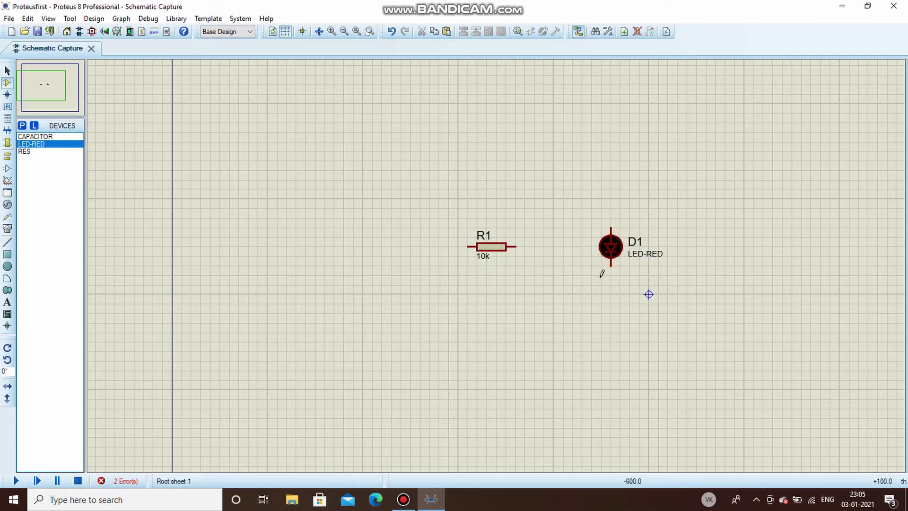
left_click(609, 250)
right_click(610, 250)
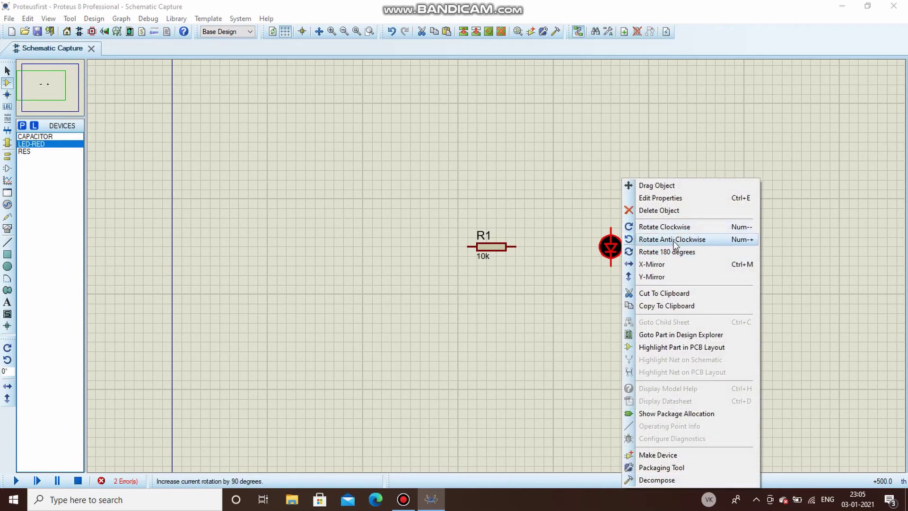
left_click(673, 240)
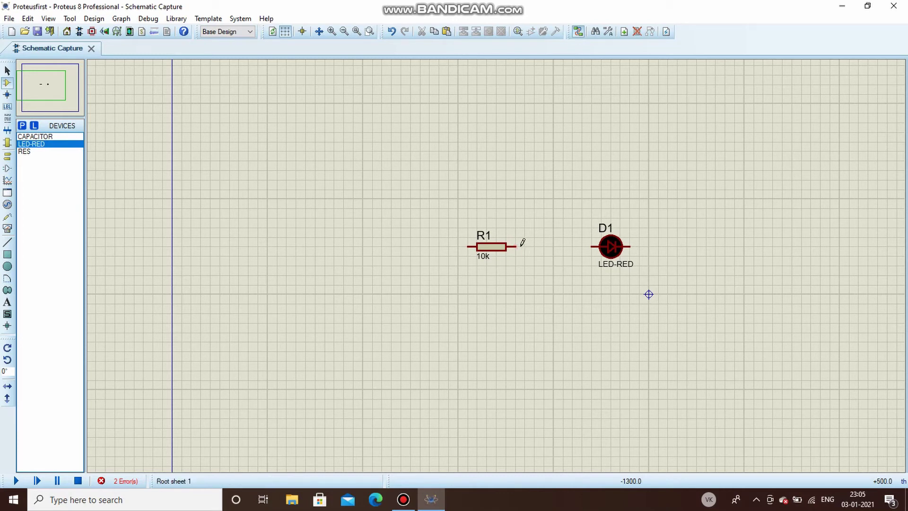
- Wire R1's right pin to D1's left pin, then bring up Pick Devices for a battery
left_click(516, 244)
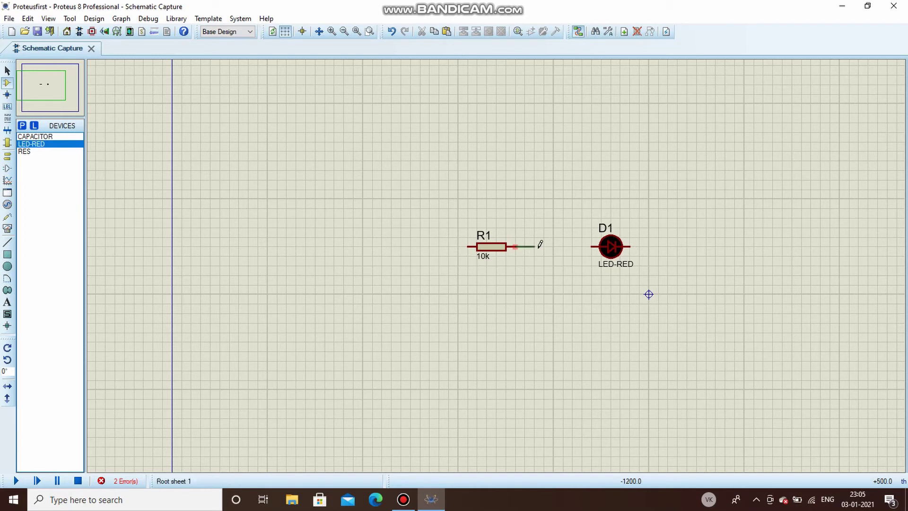
left_click(592, 245)
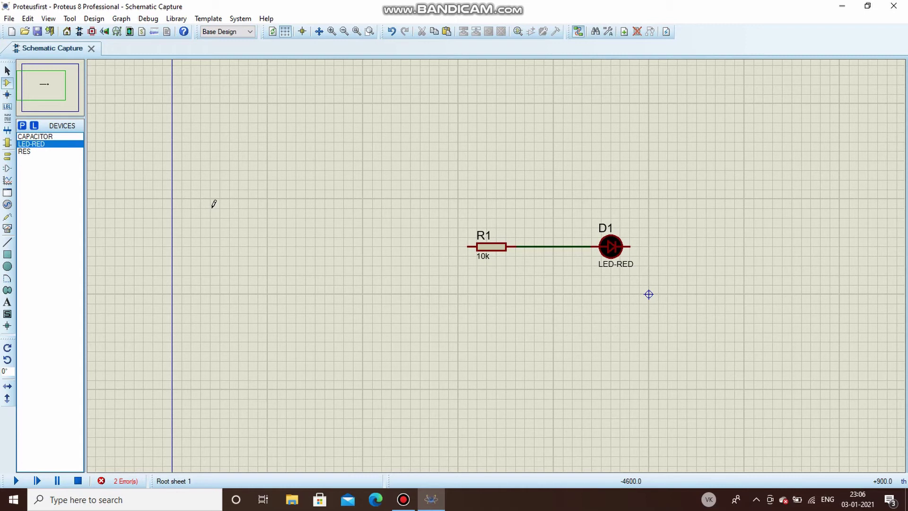
key("p")
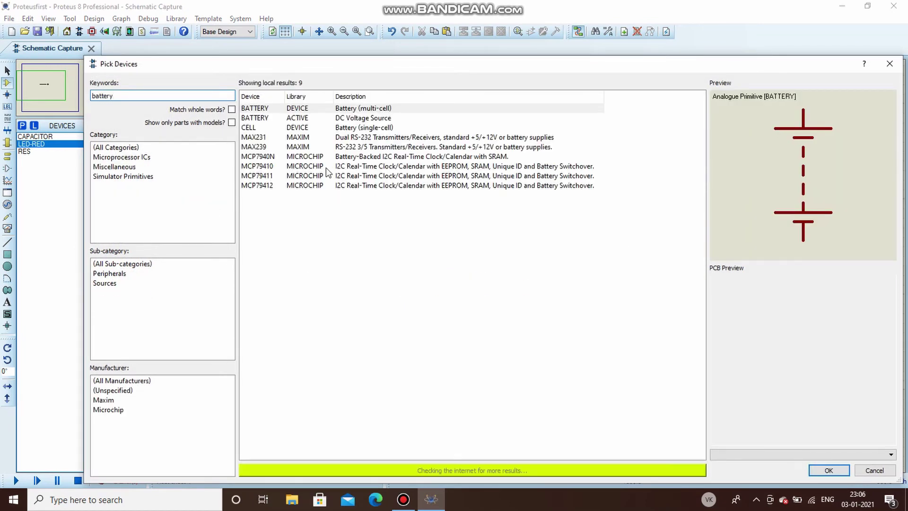
- Add the BATTERY DC voltage source and place battery B1 left of R1
left_click(314, 118)
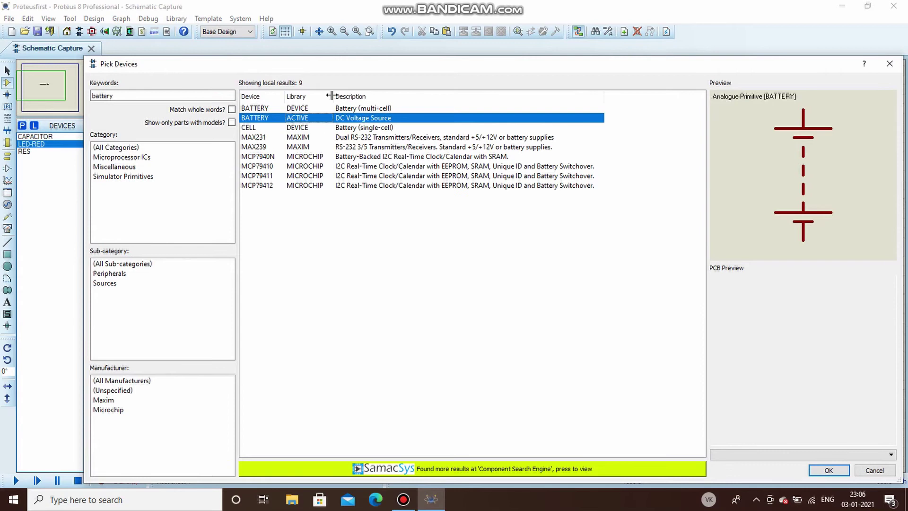
left_click(828, 470)
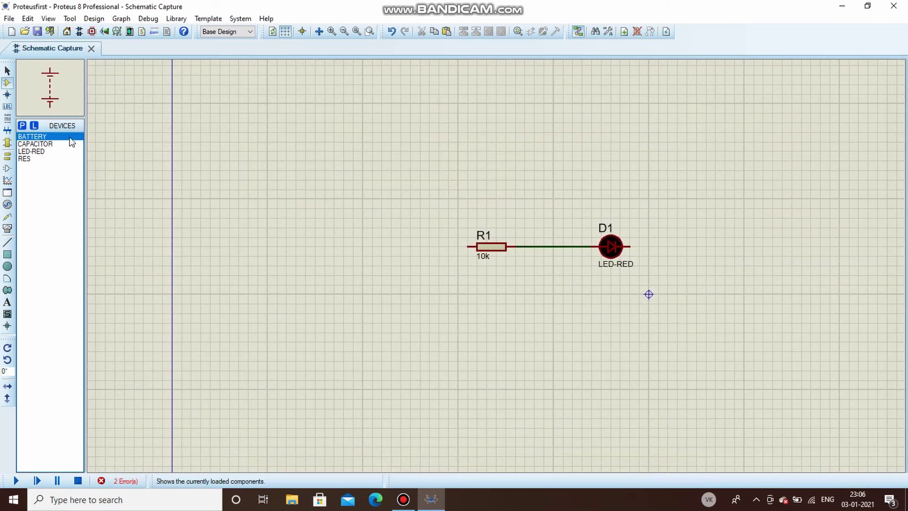
left_click(393, 262)
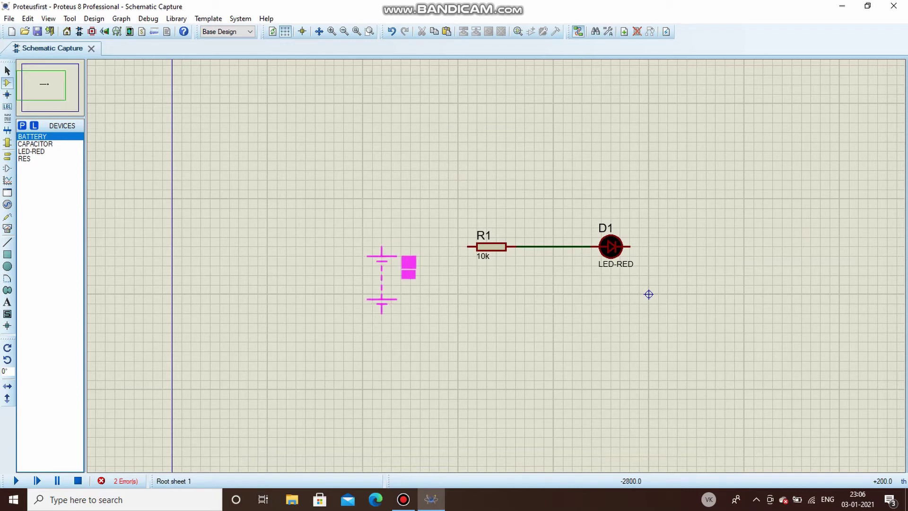
left_click(390, 265)
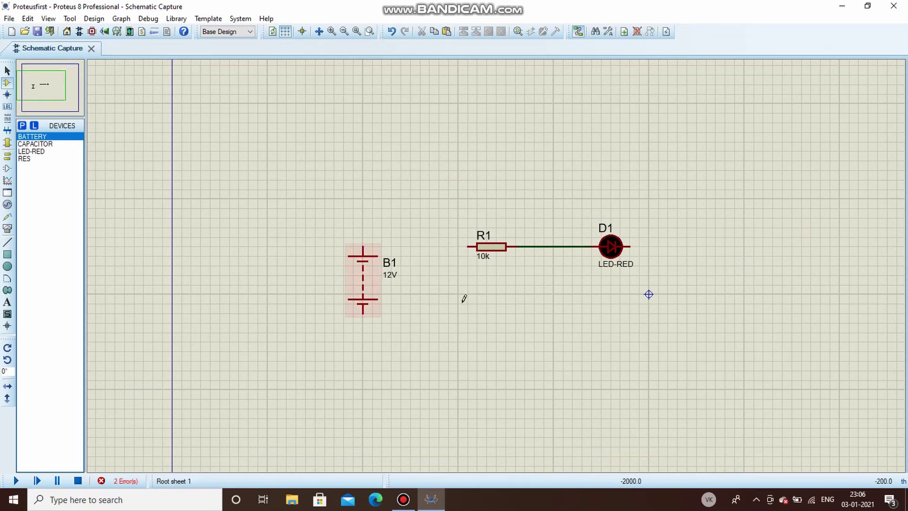
- Wire B1's top pin to R1 and D1's right pin back to B1's bottom pin
left_click(363, 245)
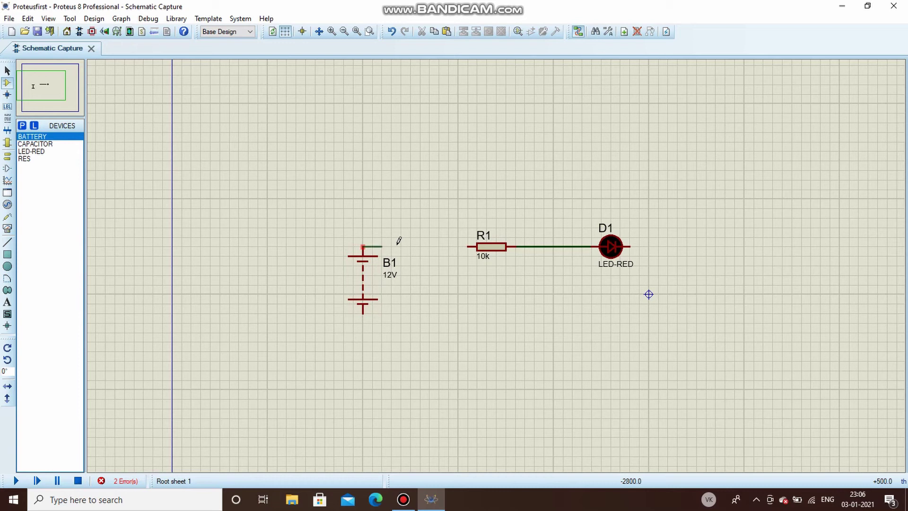
left_click(468, 246)
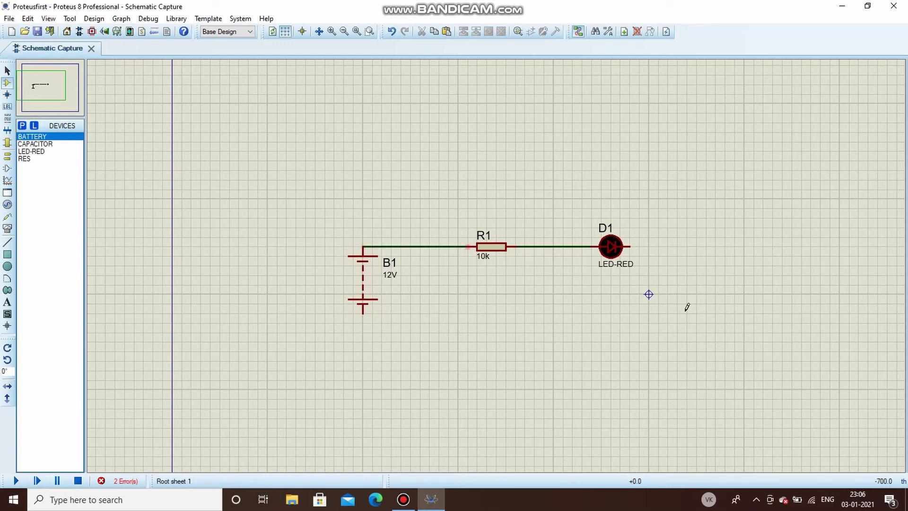
left_click(654, 246)
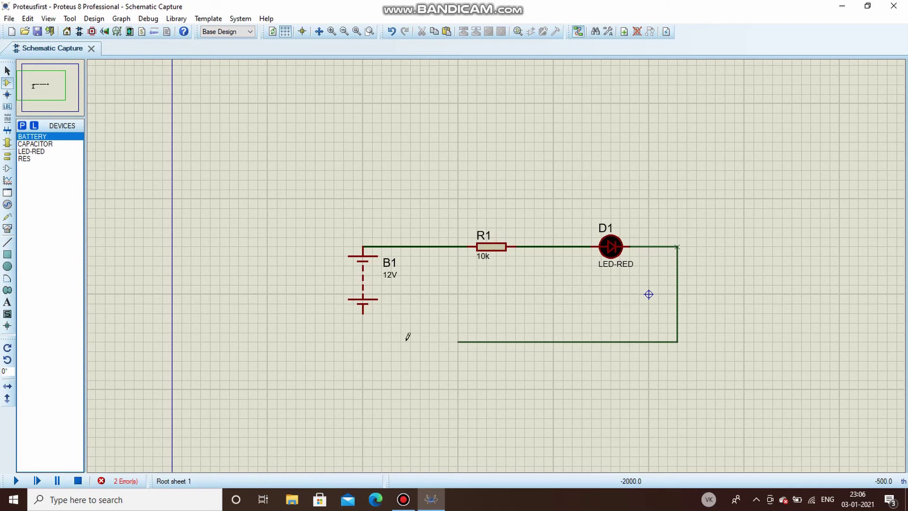
left_click(363, 313)
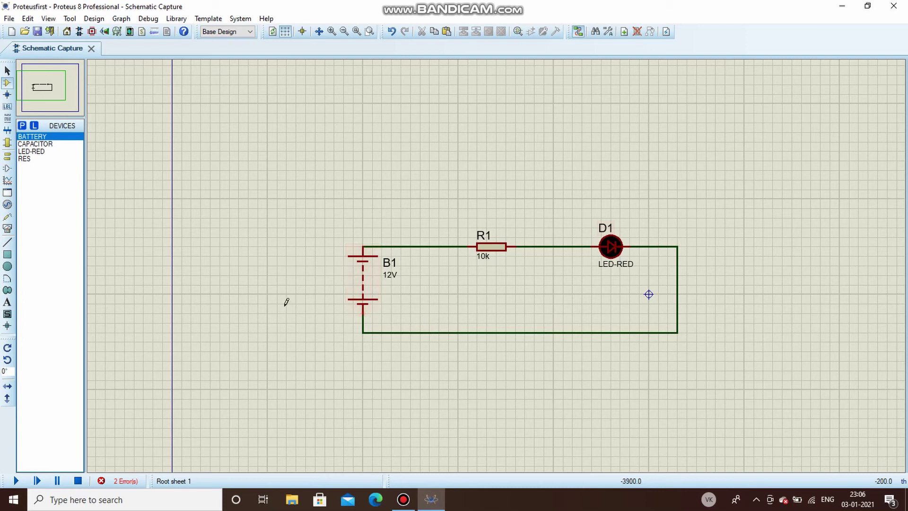
- Place a GROUND terminal at the bottom-left wire corner below B1
left_click(8, 158)
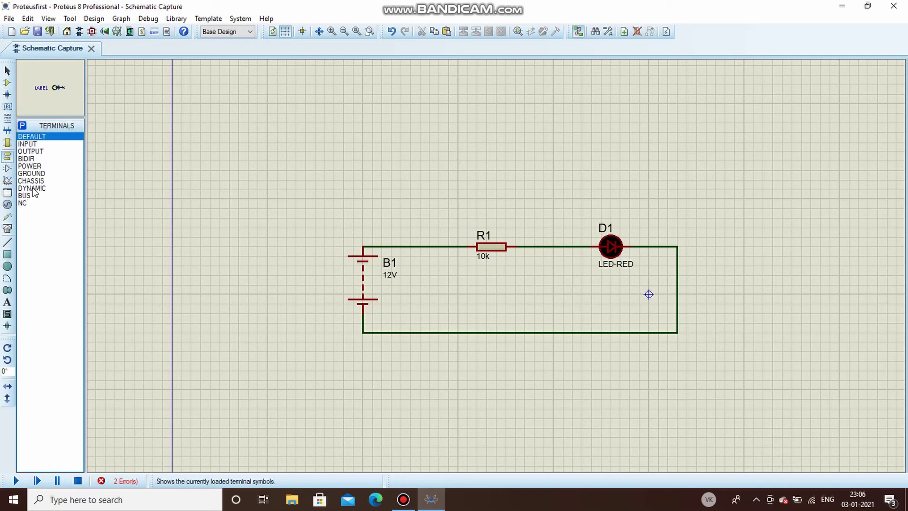
left_click(32, 173)
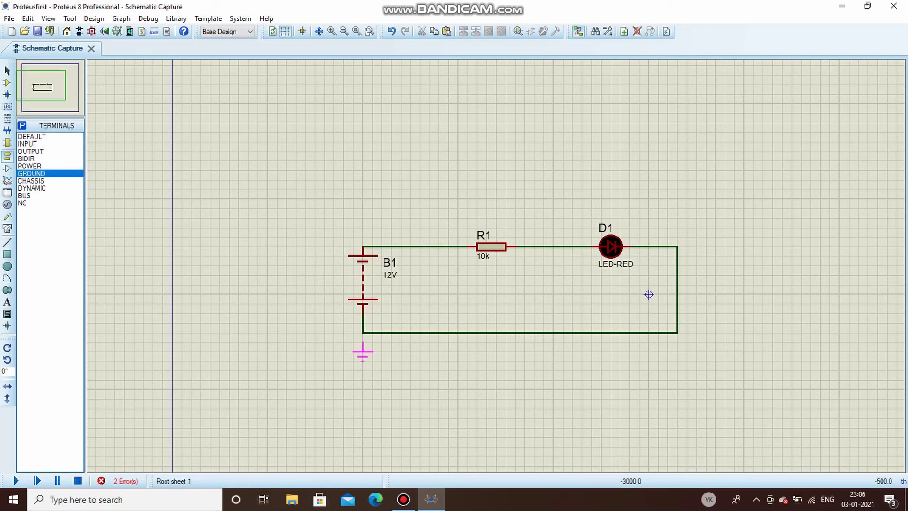
left_click(363, 334)
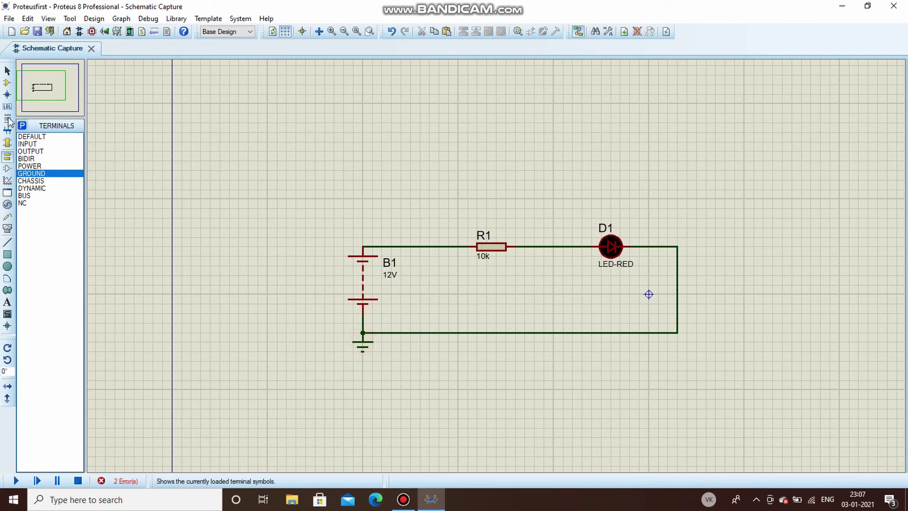
- Rename the battery's label B1 to SOURCE
left_click(8, 82)
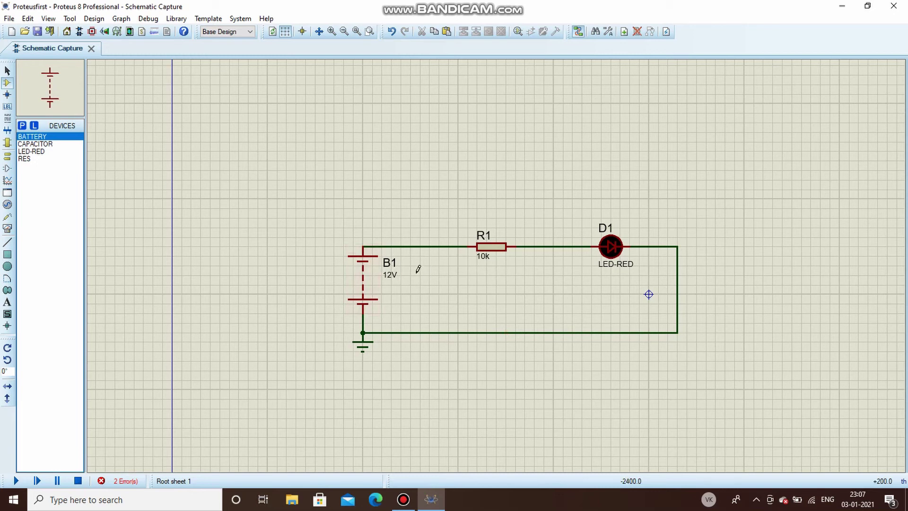
double_click(390, 264)
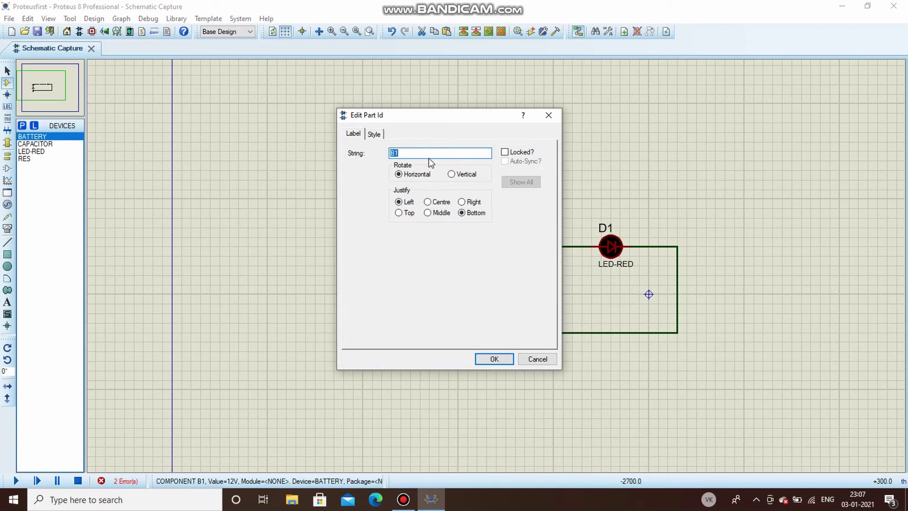
type("SOURCE")
left_click(494, 358)
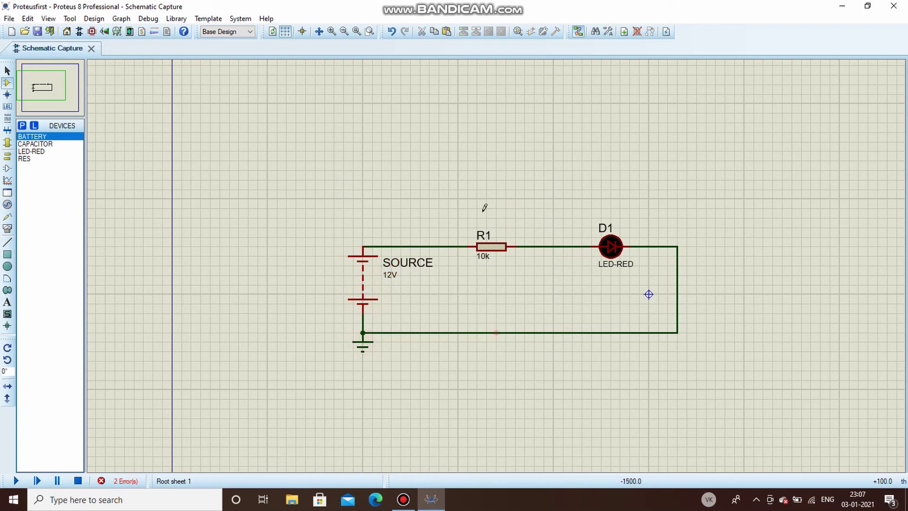
- Rename resistor R1 to RESISTOR and diode D1 to LED, then deselect
double_click(482, 235)
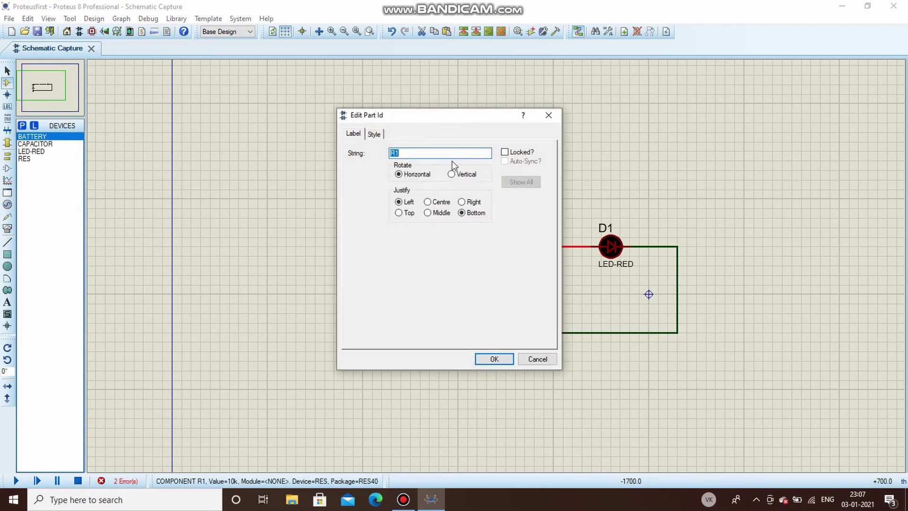
type("RESISTOR")
key("Return")
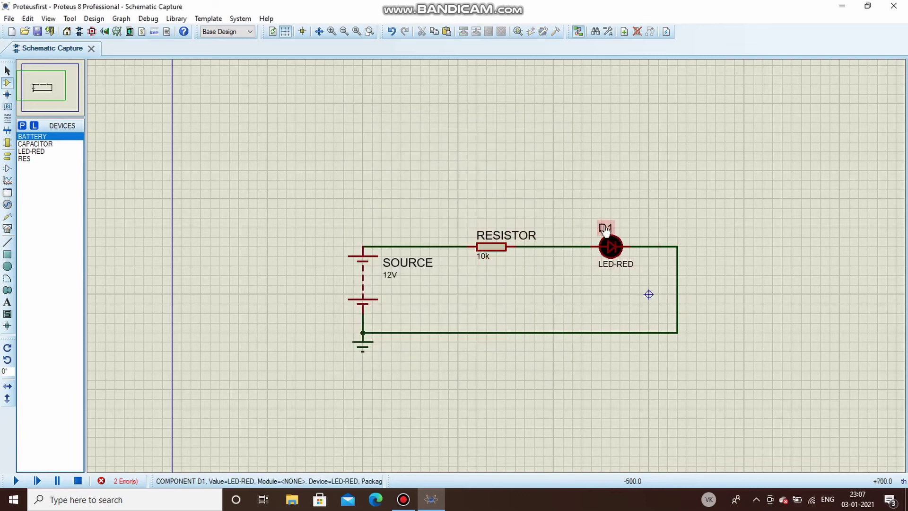
double_click(605, 229)
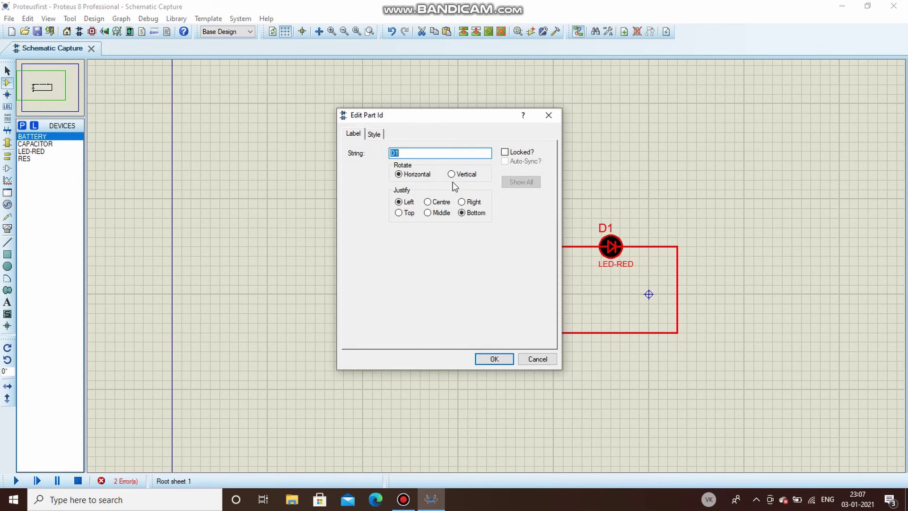
type("LE")
key("Return")
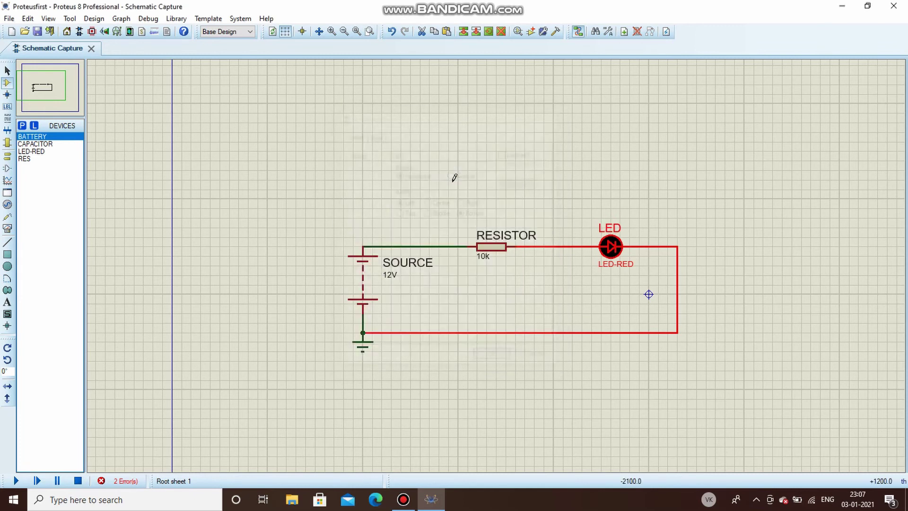
left_click(589, 178)
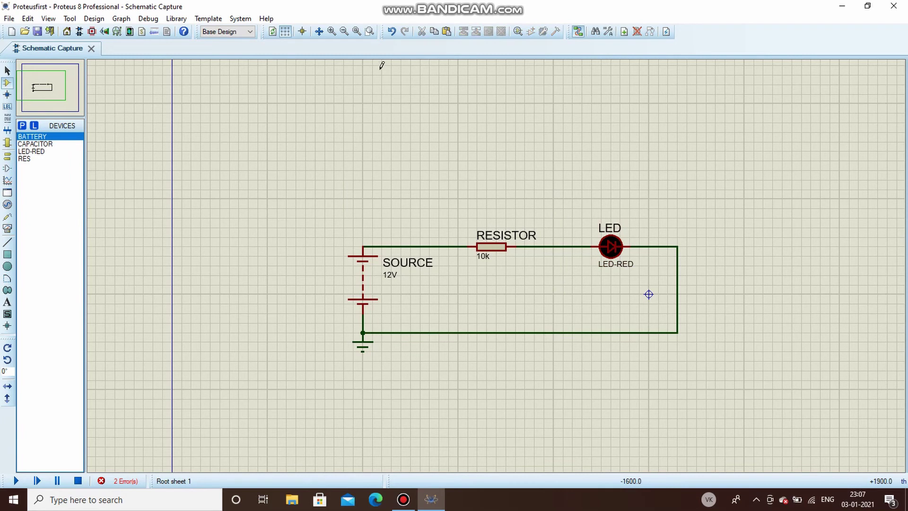
- Set the SOURCE battery's value from 12V to 9V
double_click(391, 279)
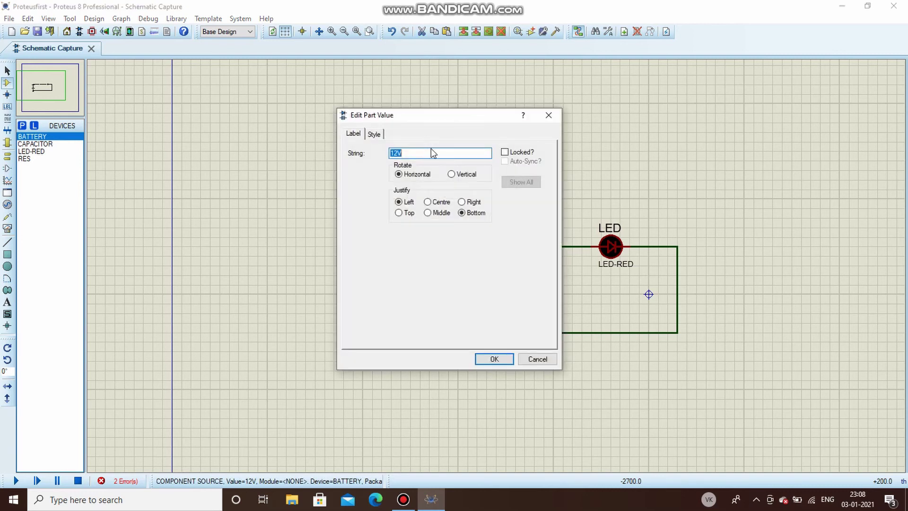
type("9V")
key("Return")
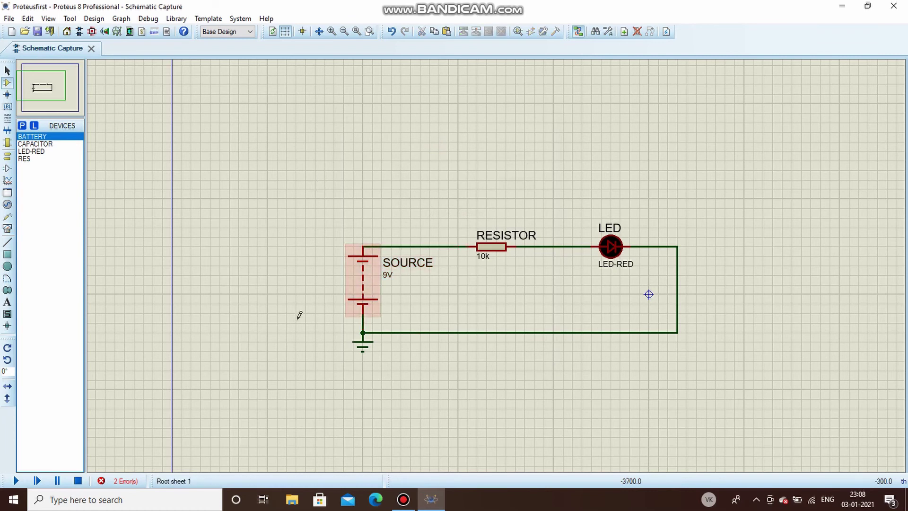
- Set the RESISTOR value from 10k to 1k and deselect the circuit
double_click(484, 257)
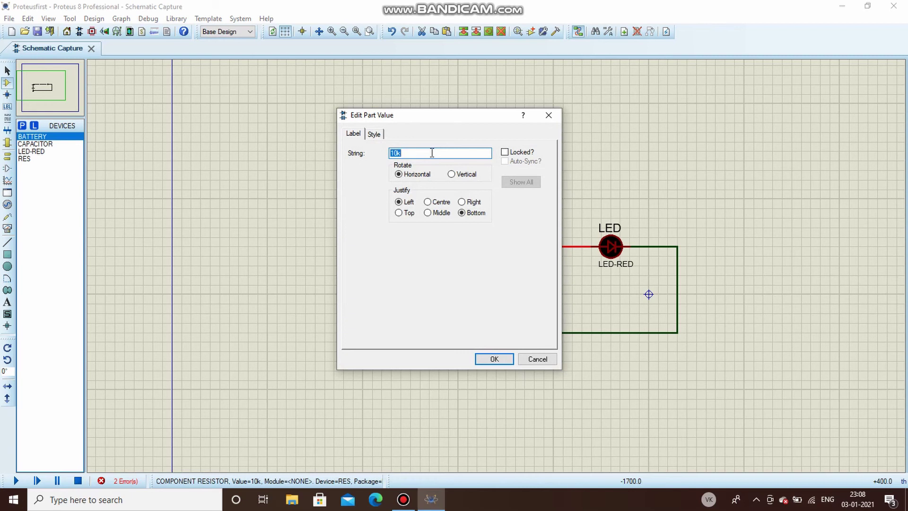
type("1")
key("Return")
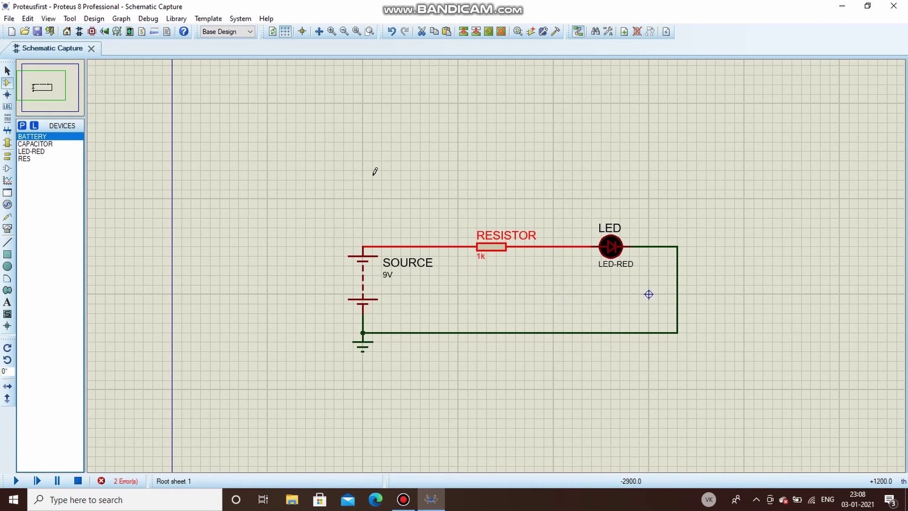
left_click(380, 190)
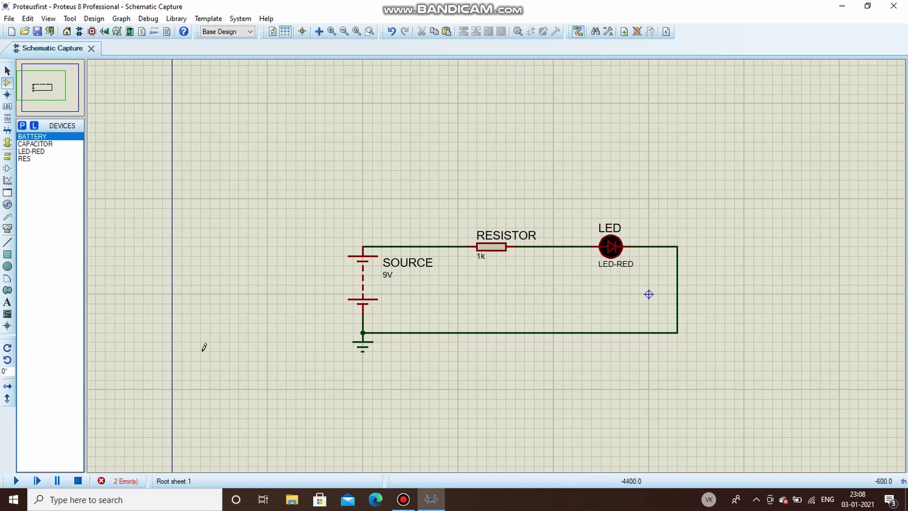
- Start the simulation, see the red LED glow, then halt it
left_click(16, 480)
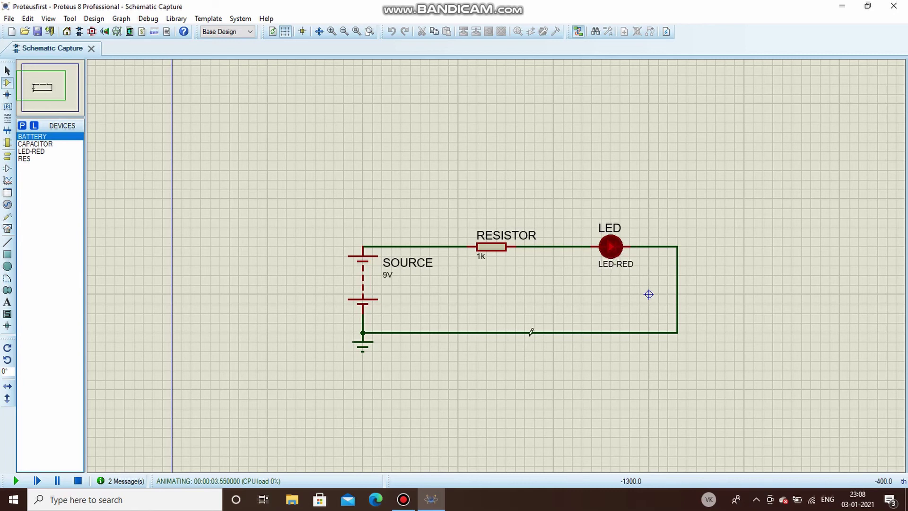
left_click(77, 485)
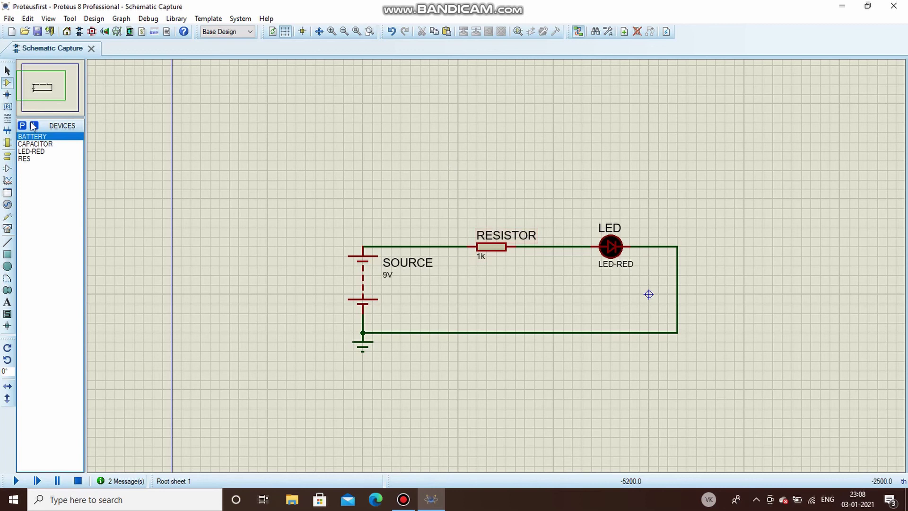
- Delete the stray resistor R1 that was dropped above the circuit
left_click(30, 159)
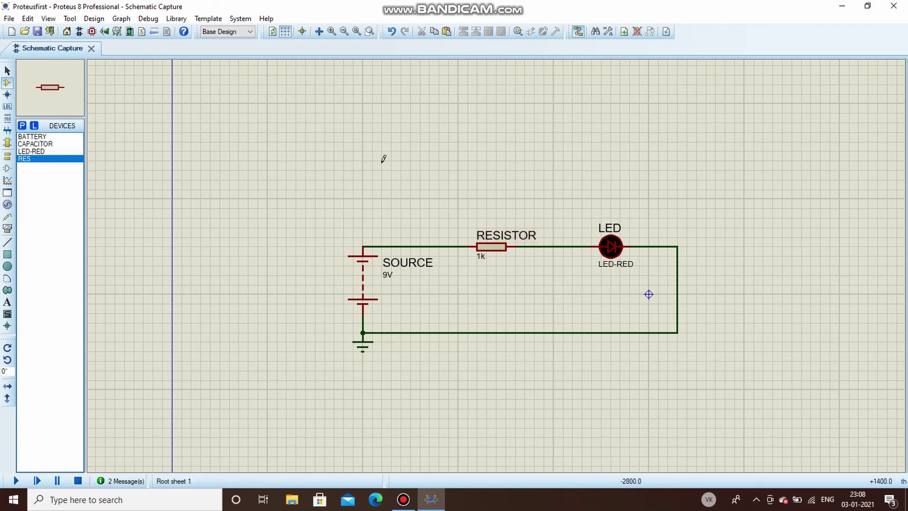
left_click(403, 160)
left_click(405, 160)
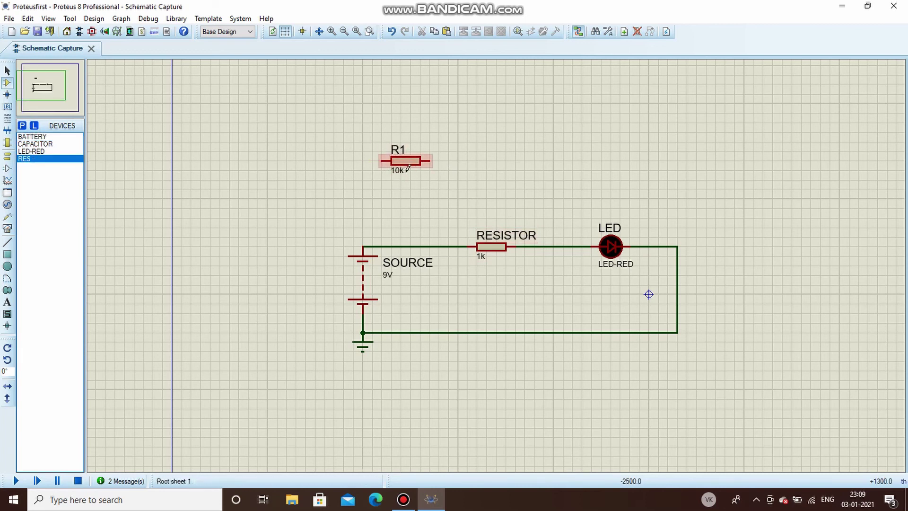
left_click(407, 166)
key("Delete")
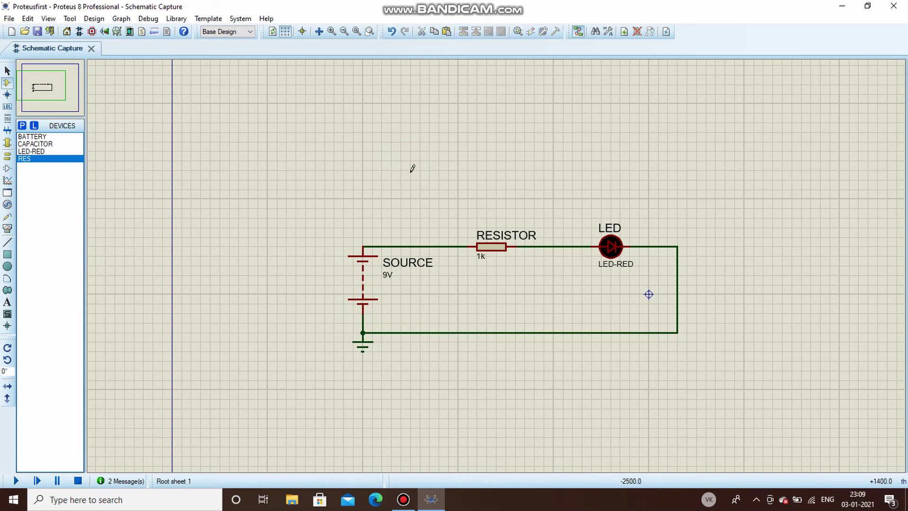
- Copy RESISTOR with its wires to the clipboard and paste a duplicate
left_click_drag(428, 189, 543, 285)
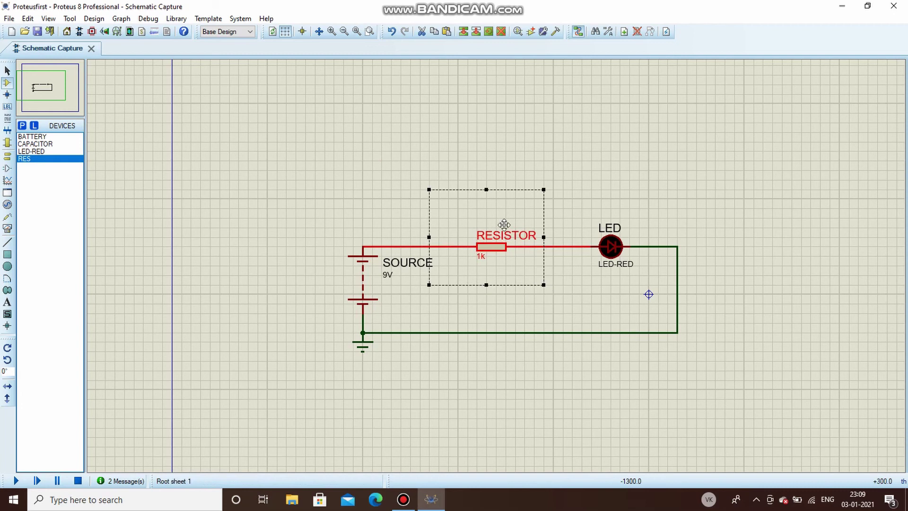
right_click(494, 246)
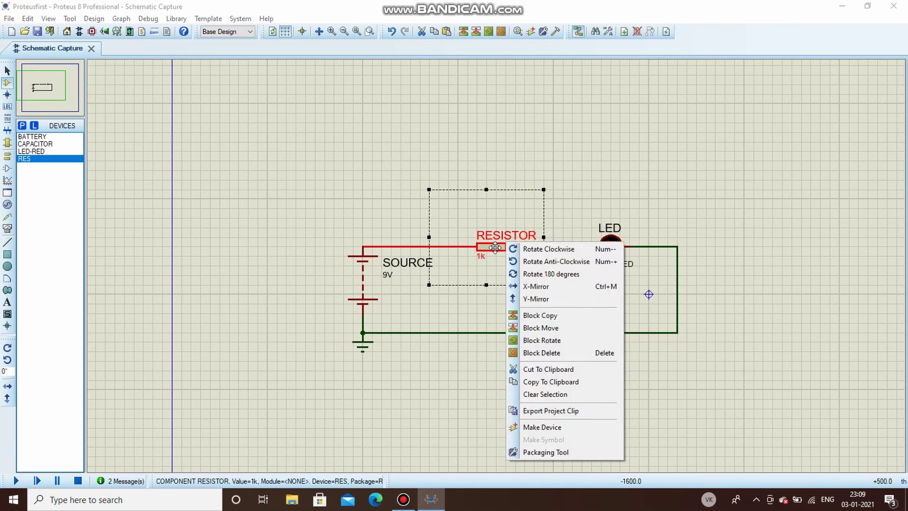
left_click(573, 384)
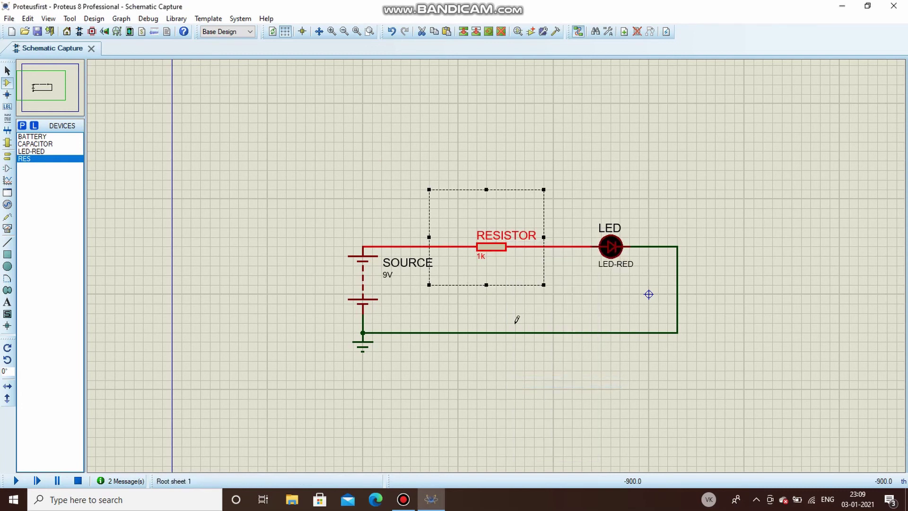
left_click(383, 169)
right_click(378, 132)
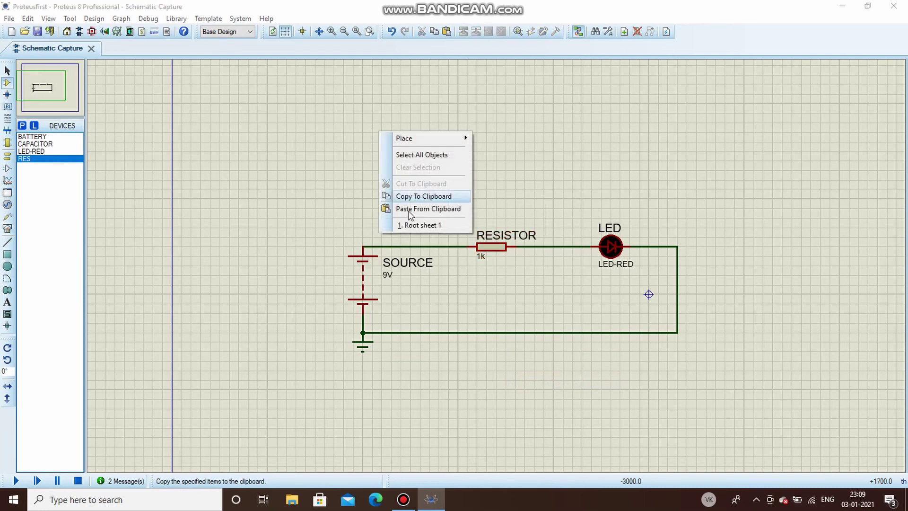
left_click(417, 207)
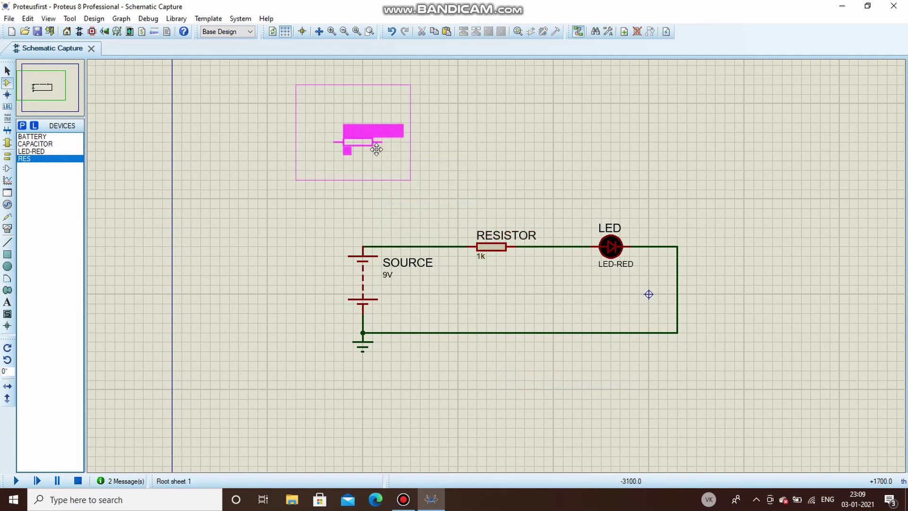
- Drop RESISTOR1 above the circuit, wiring it to the battery's top wire and the RESISTOR–LED wire
left_click(409, 169)
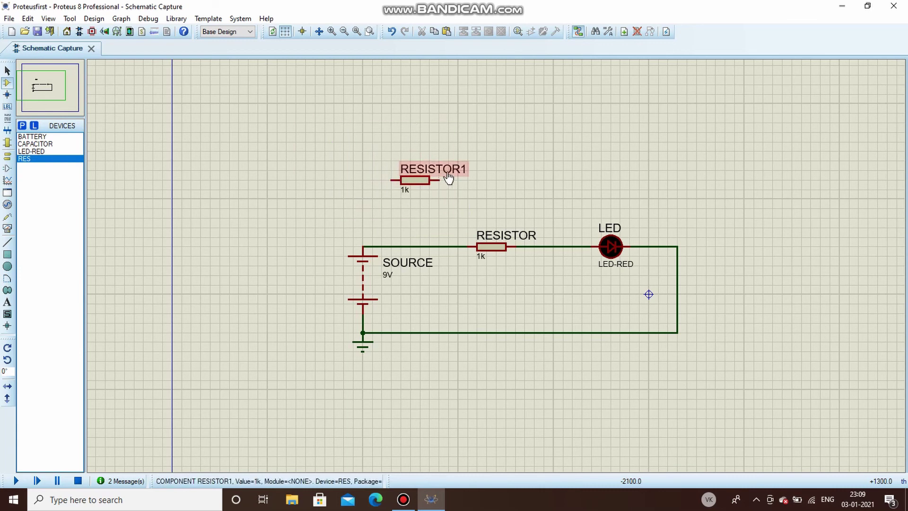
left_click(392, 179)
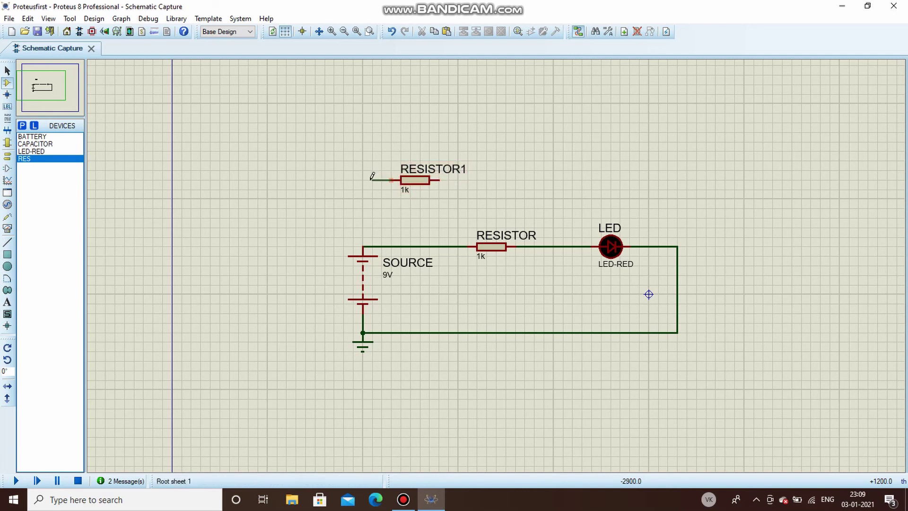
left_click(364, 244)
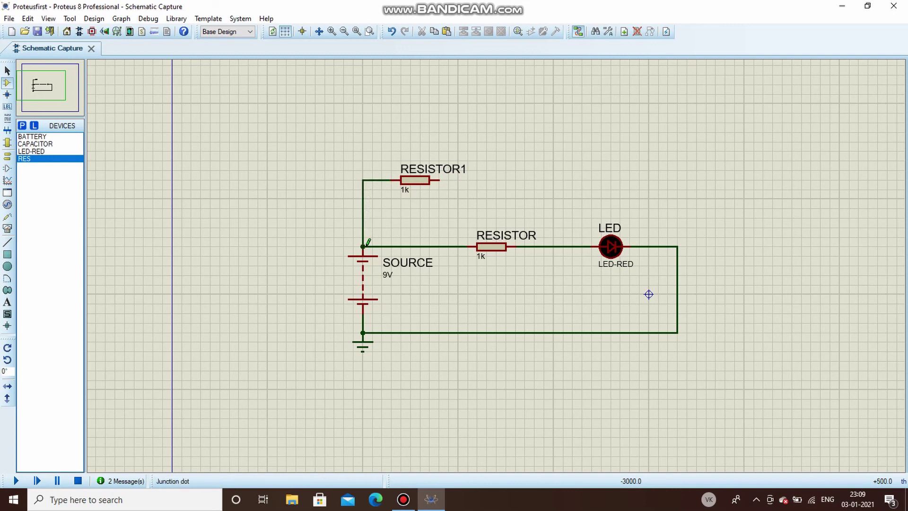
left_click(440, 179)
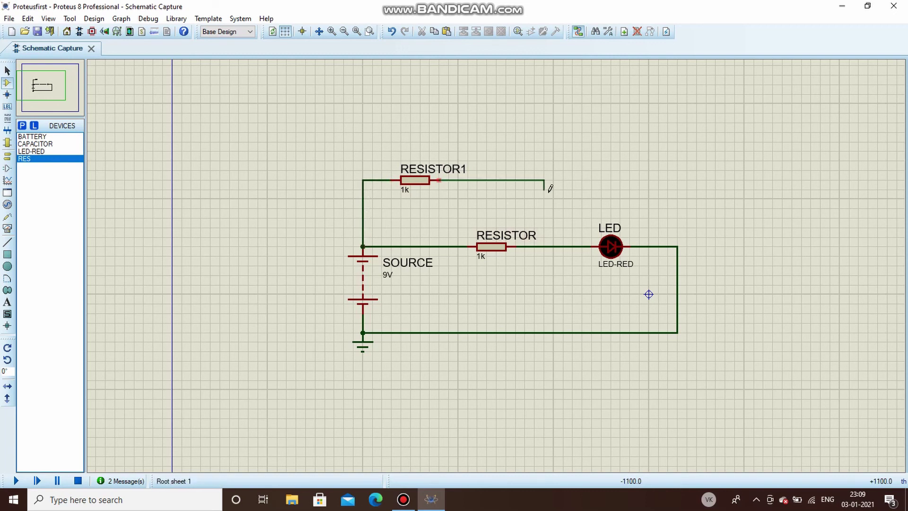
left_click(546, 246)
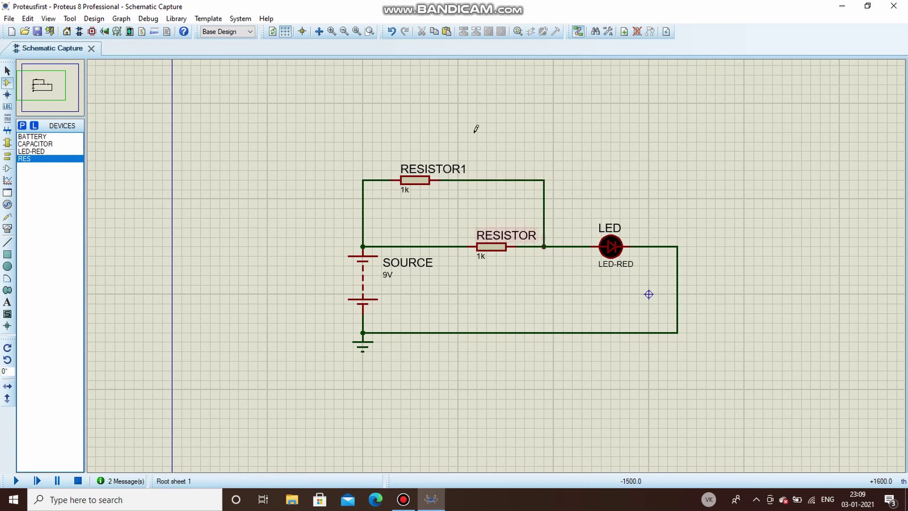
- Run and stop the two-resistor circuit simulation, then switch to Terminals Mode
left_click(17, 480)
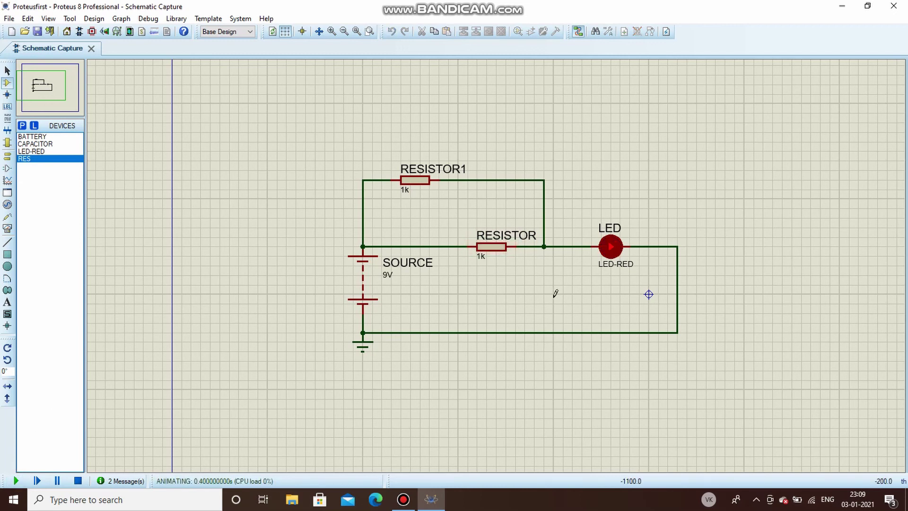
left_click(78, 481)
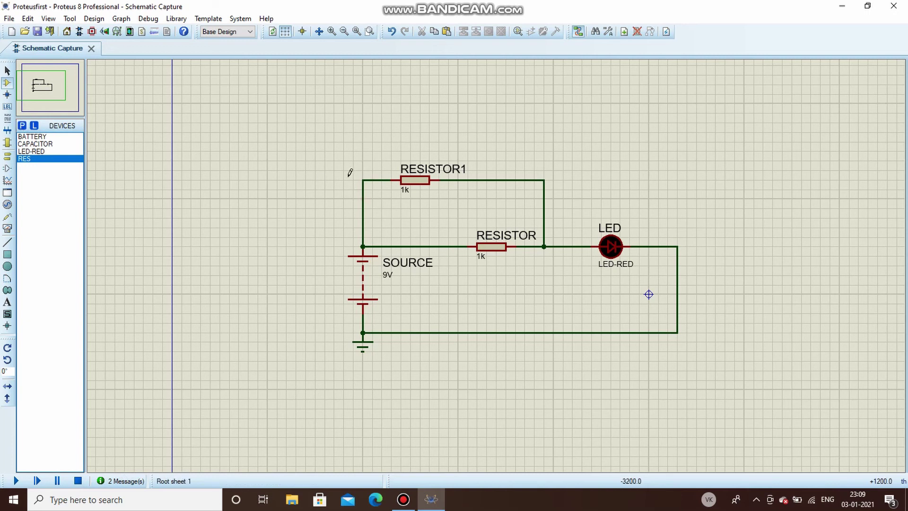
left_click(7, 158)
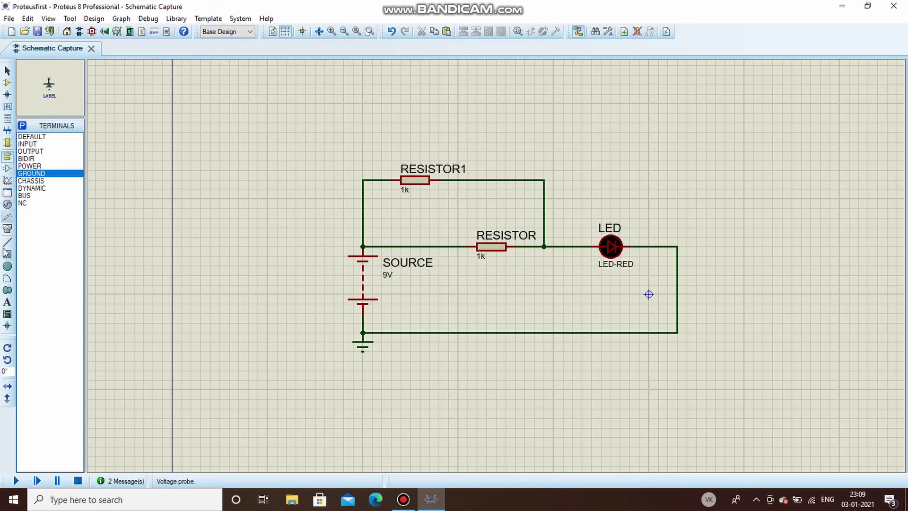